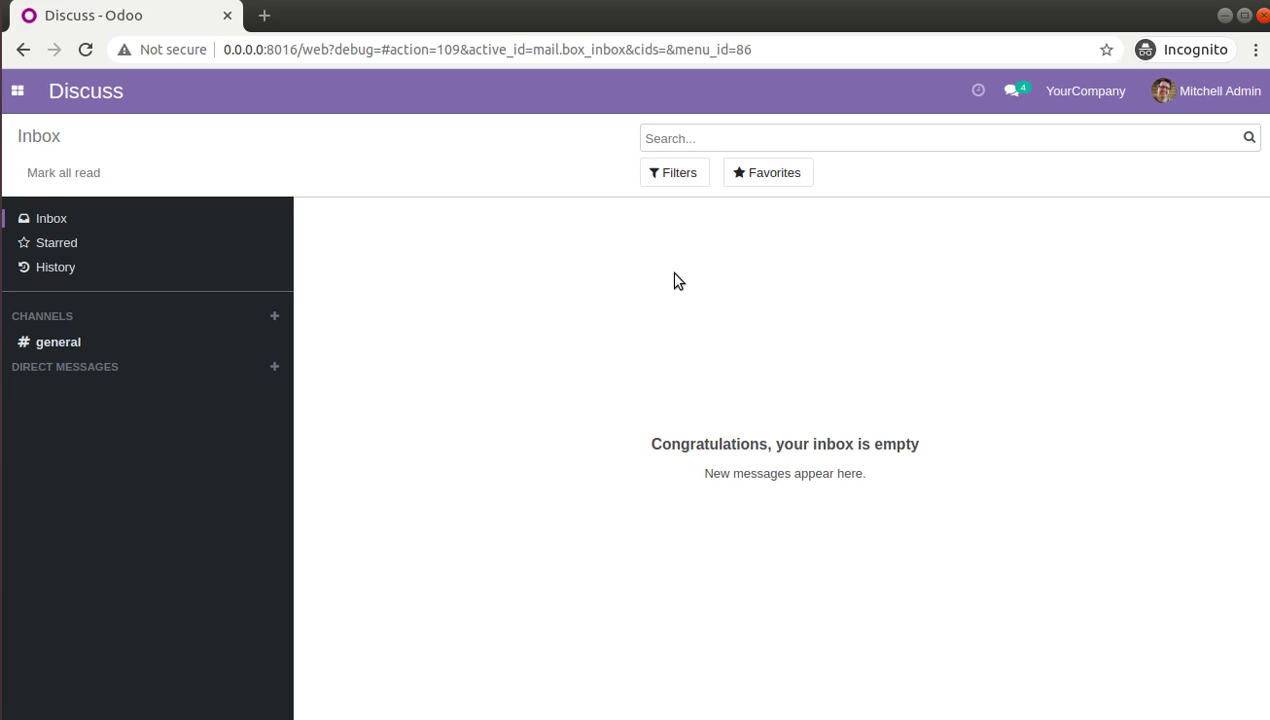
Switch from Discuss to the Invoicing app using the apps menu
click(17, 90)
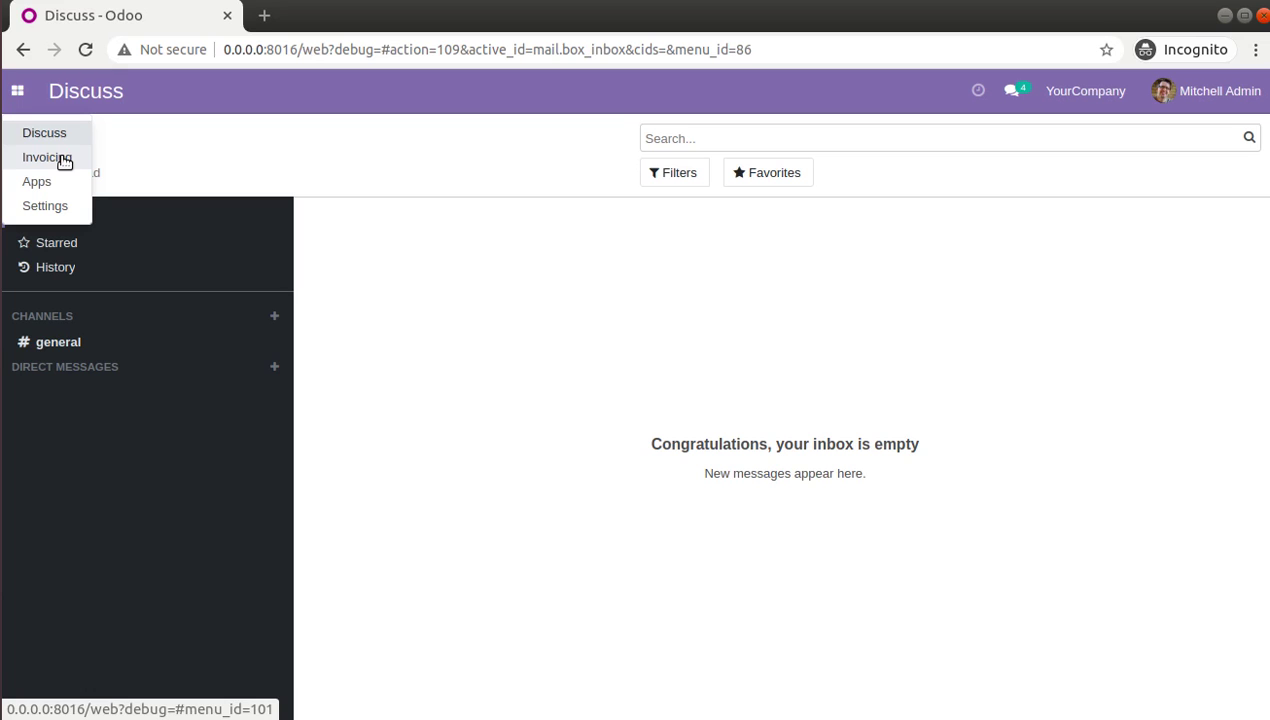
click(63, 160)
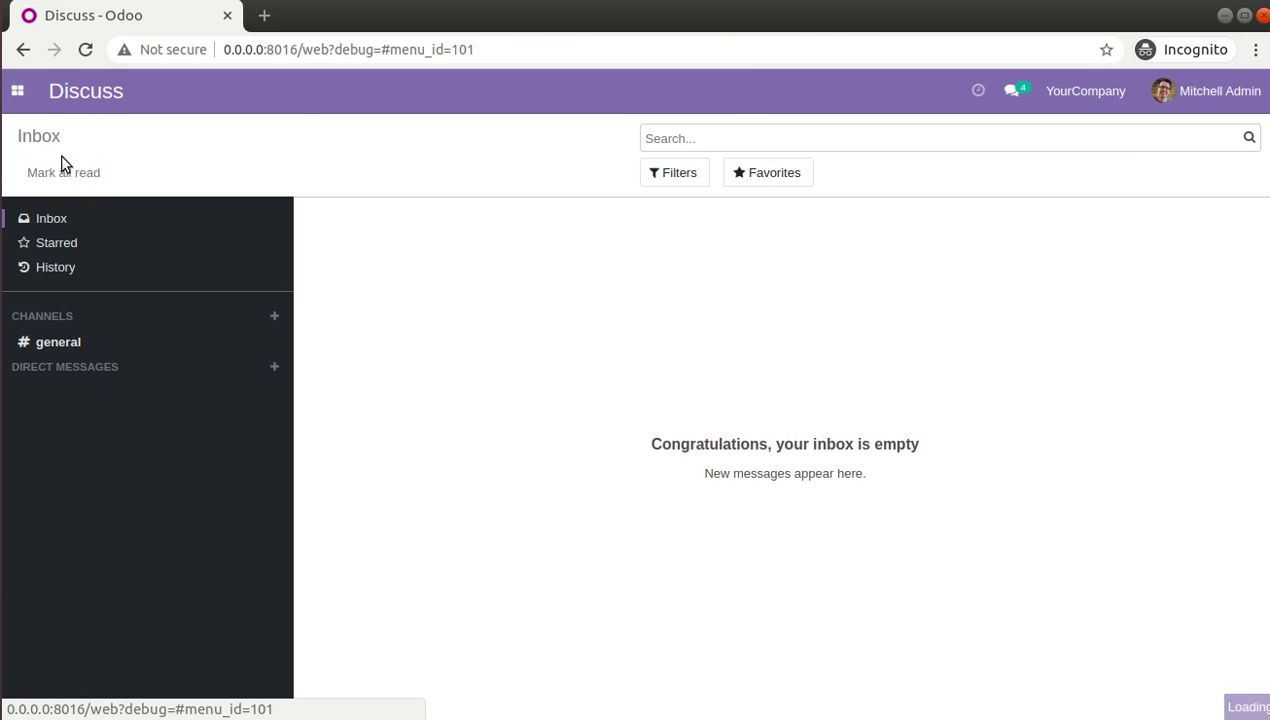
Start a new customer invoice for Gemini Furniture
click(298, 92)
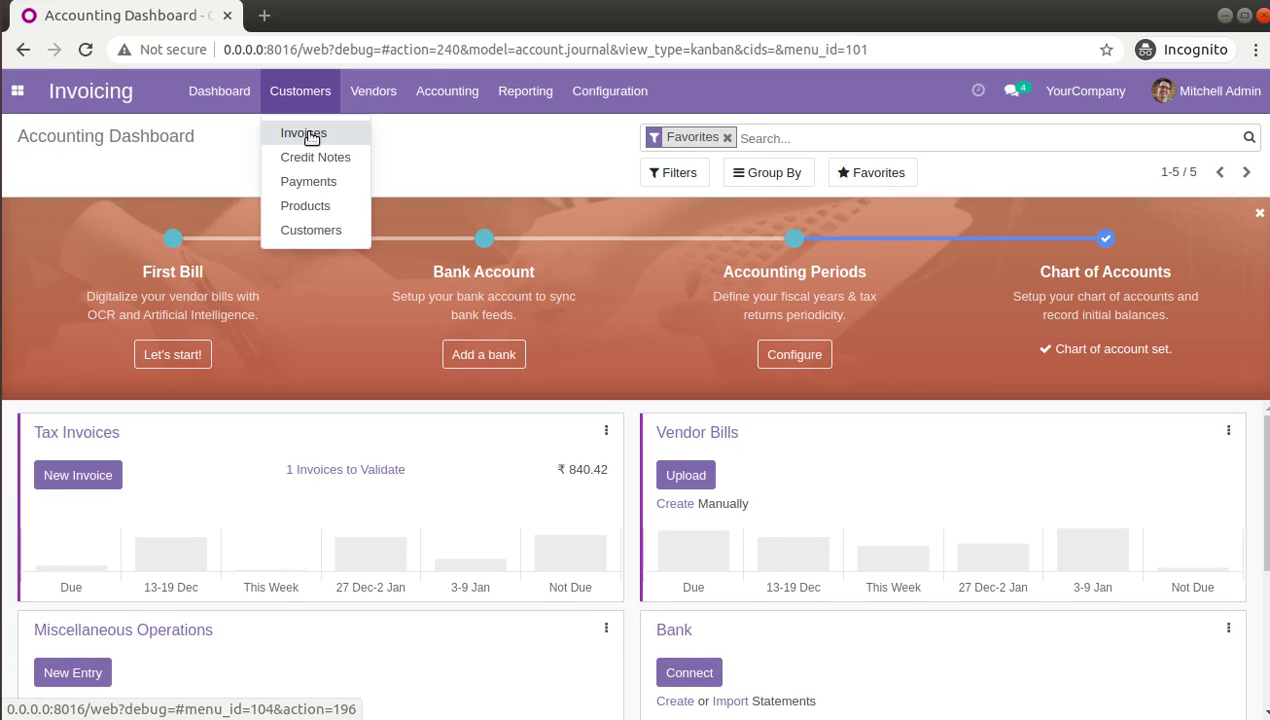
click(304, 132)
click(45, 178)
click(321, 382)
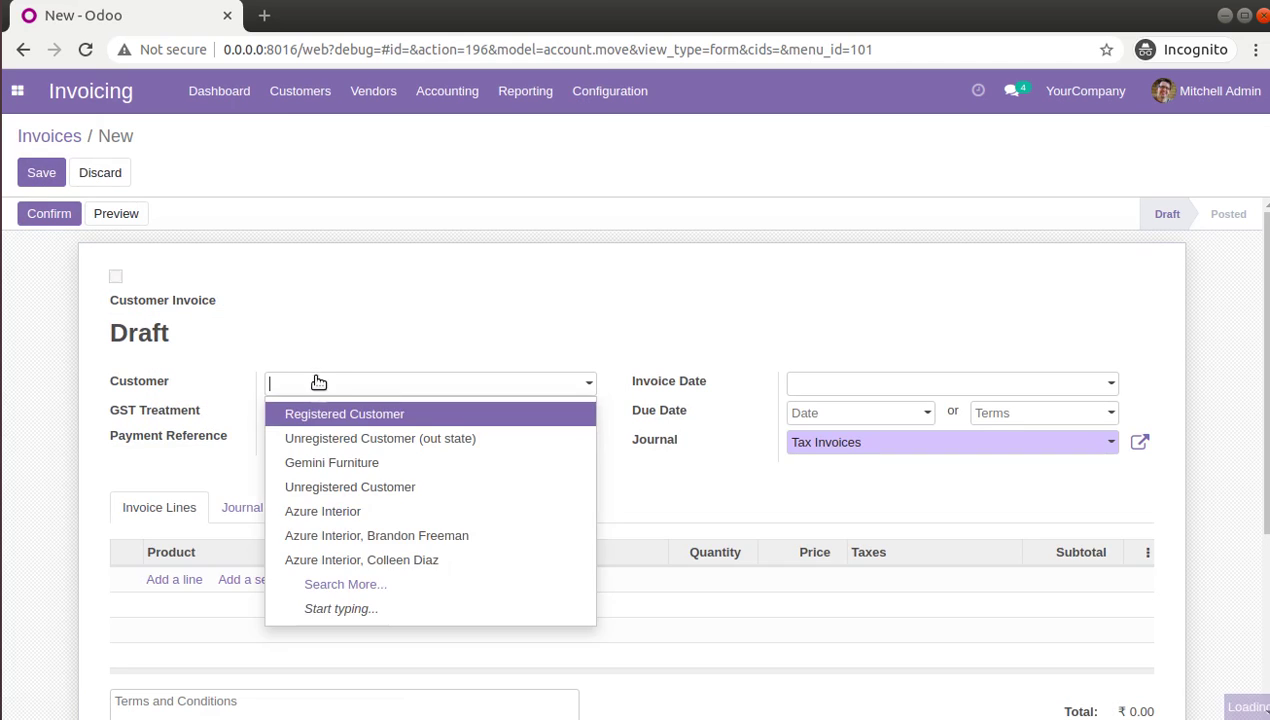
click(352, 472)
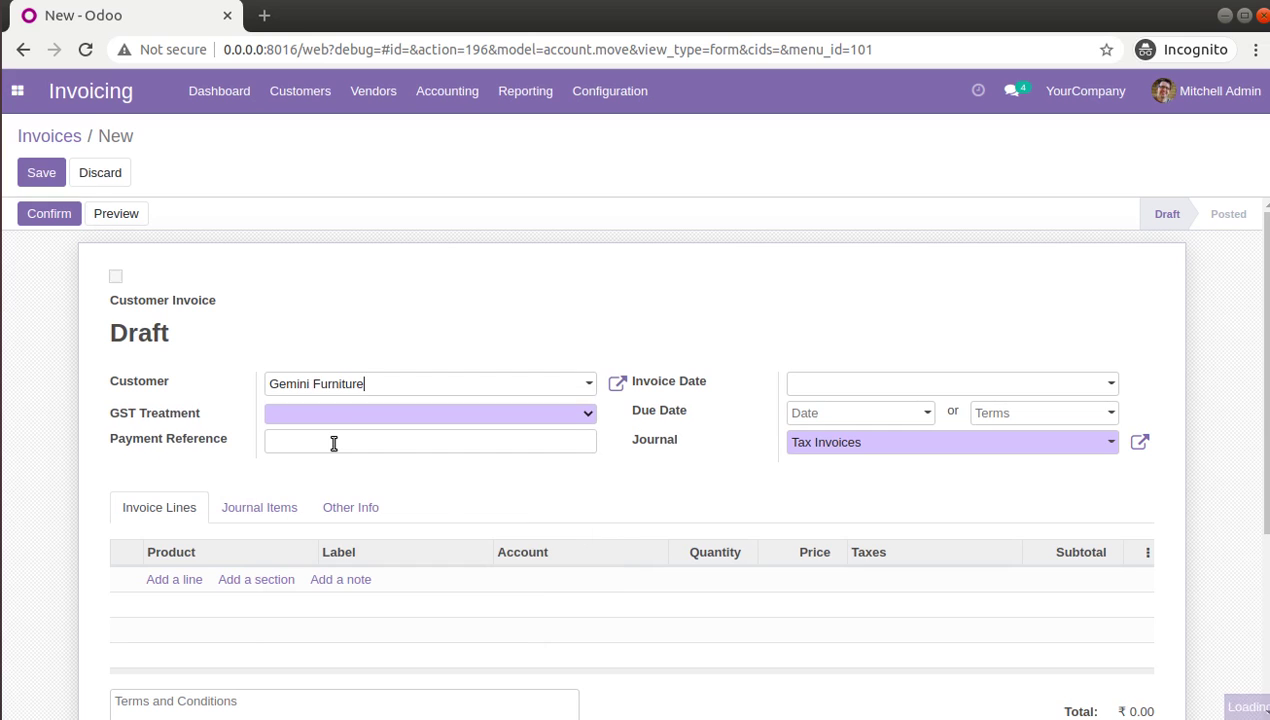
Set GST Treatment to Unregistered Business and add a [DESK0004] Customizable Desk line
click(350, 412)
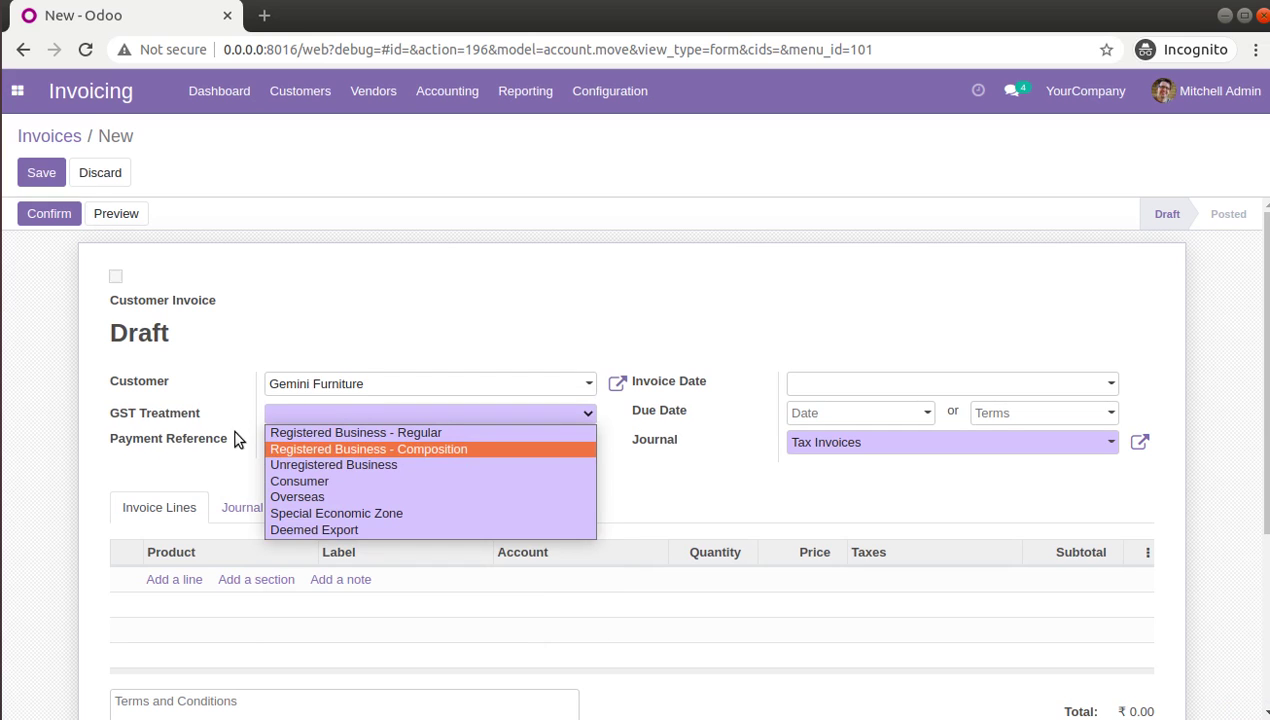
click(316, 466)
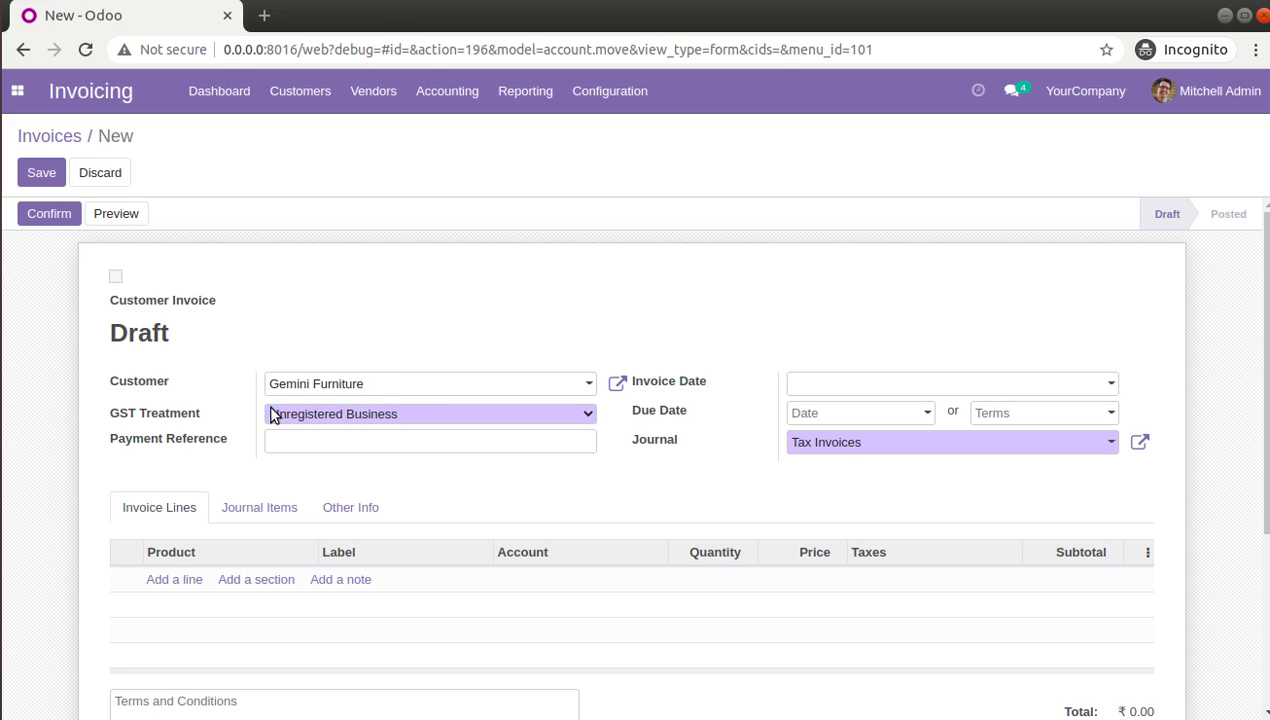
scroll(314, 420, down, 3)
click(187, 428)
click(330, 453)
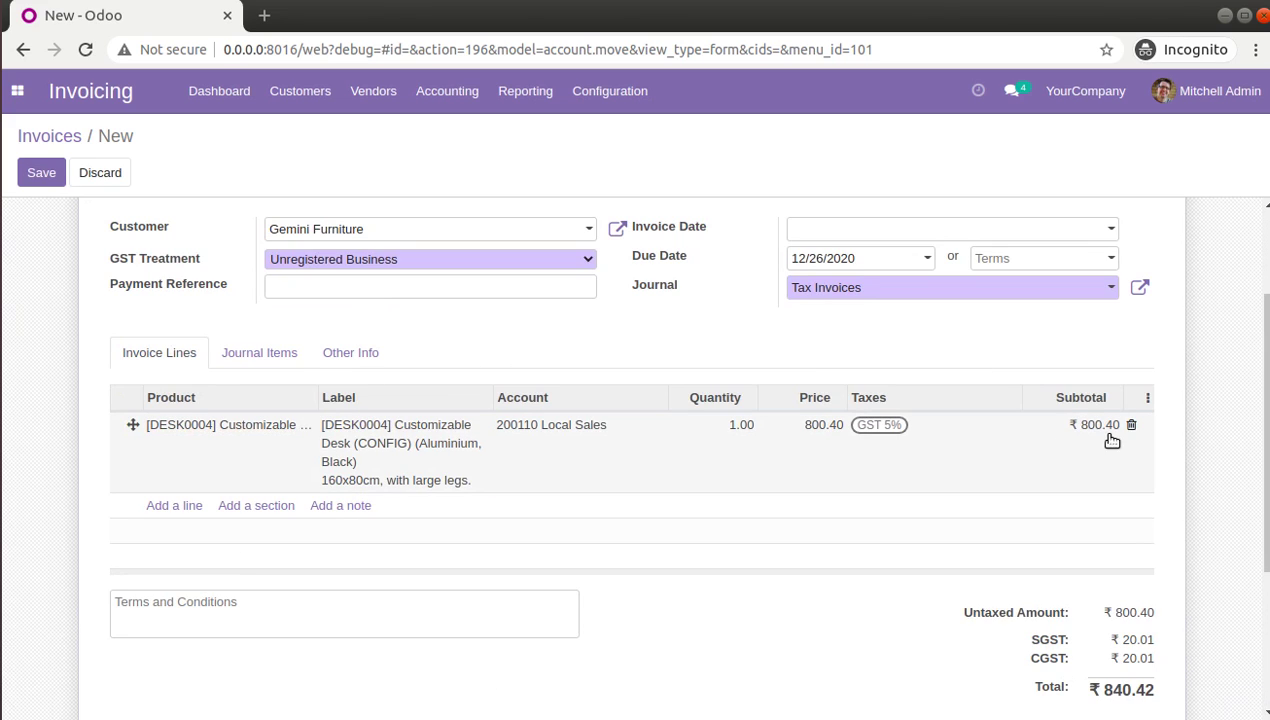
Check the ₹840.42 invoice total with ₹20.01 SGST and CGST, then save the draft
scroll(1080, 490, down, 5)
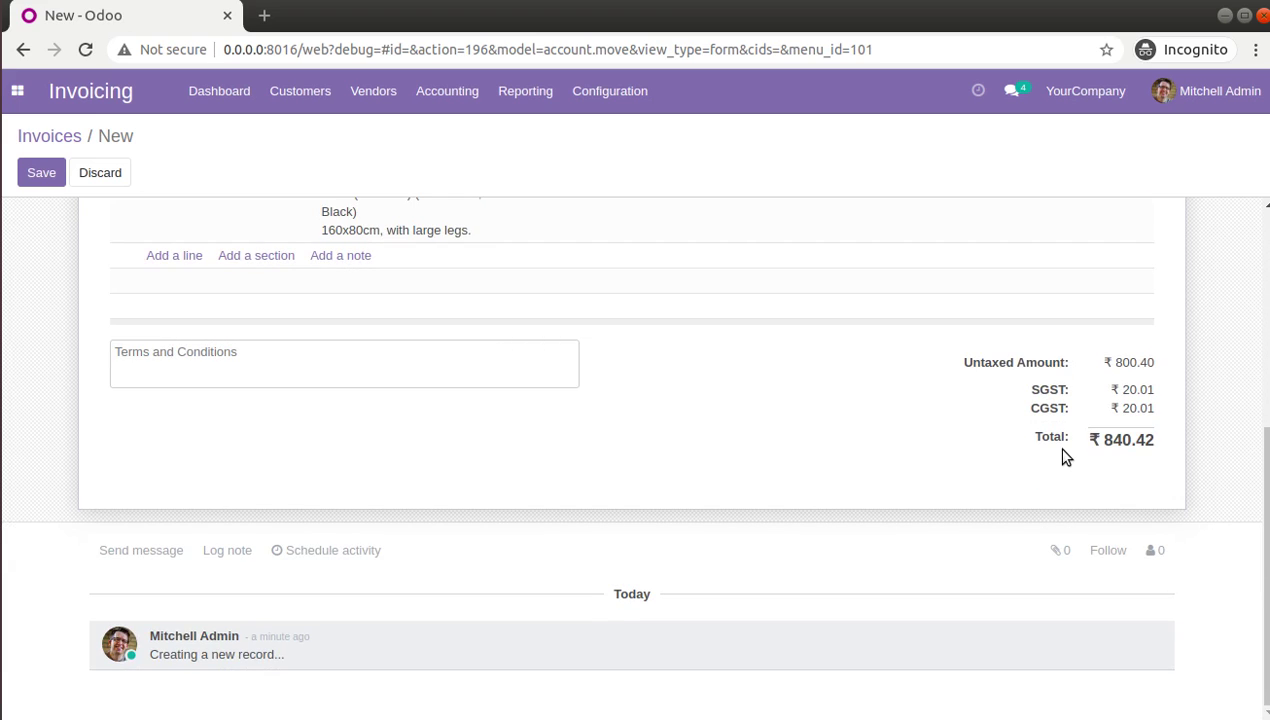
scroll(1065, 455, up, 3)
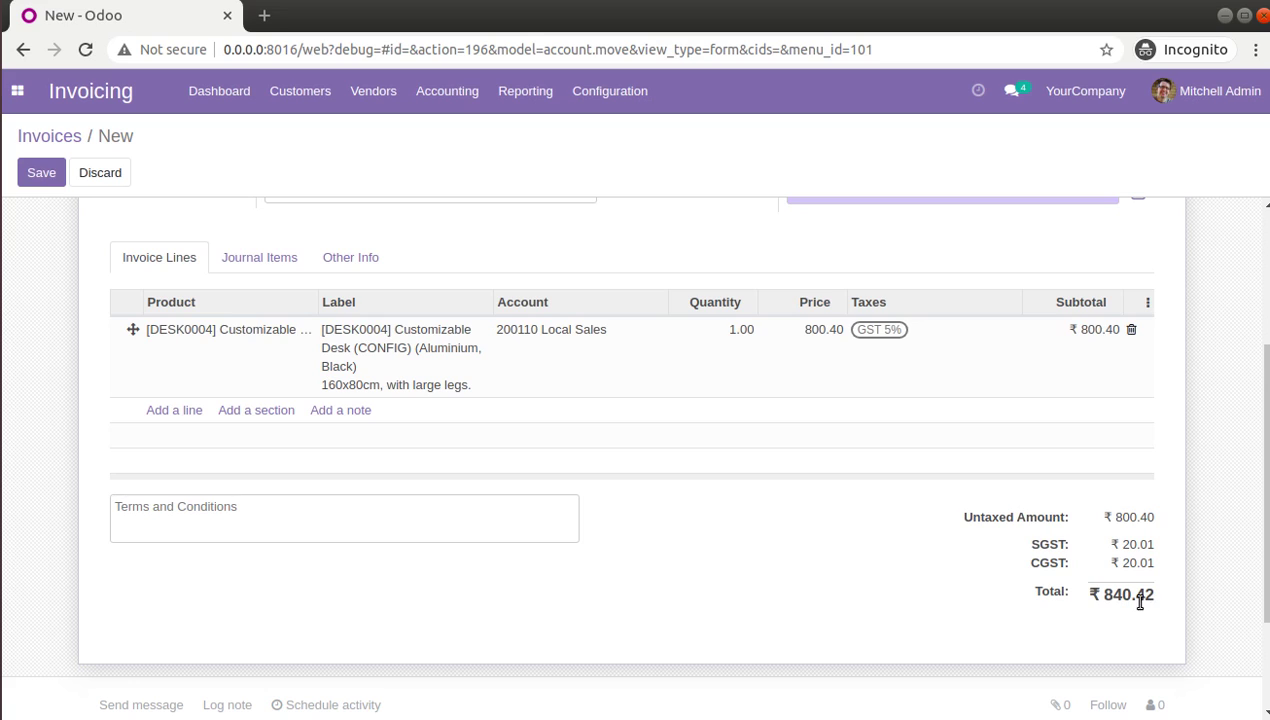
drag(1100, 594, 1166, 600)
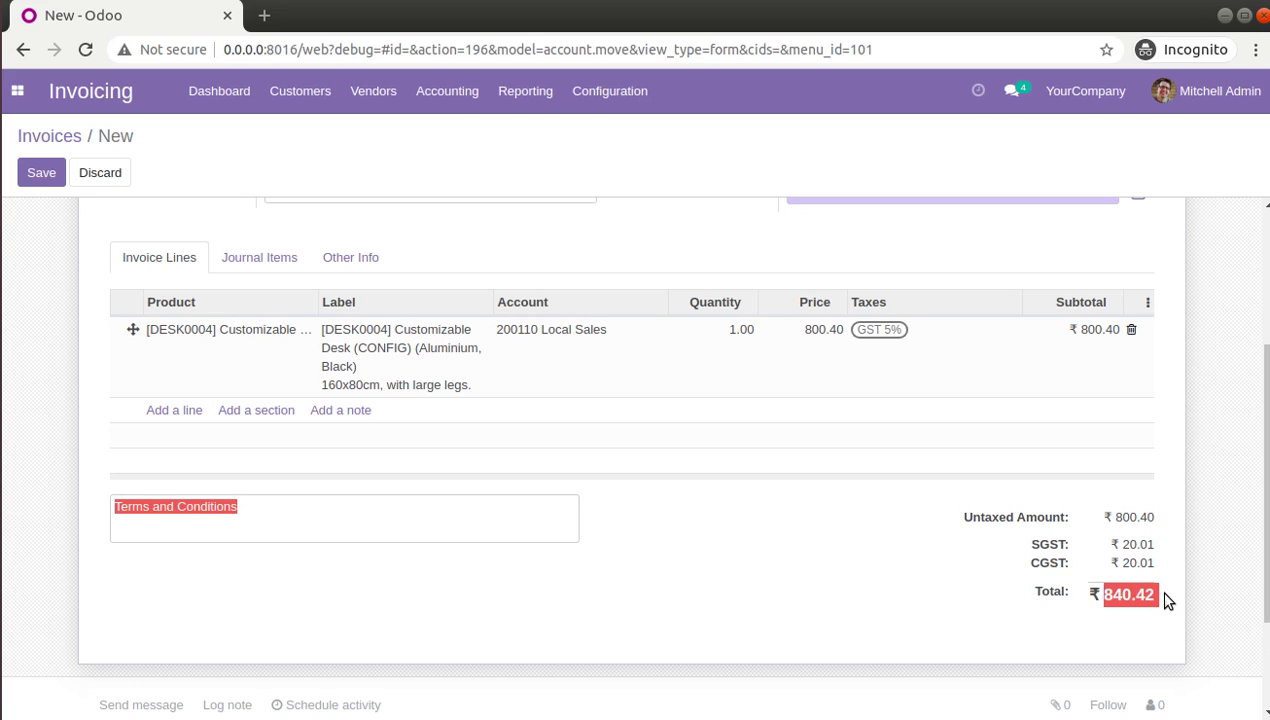
click(1012, 598)
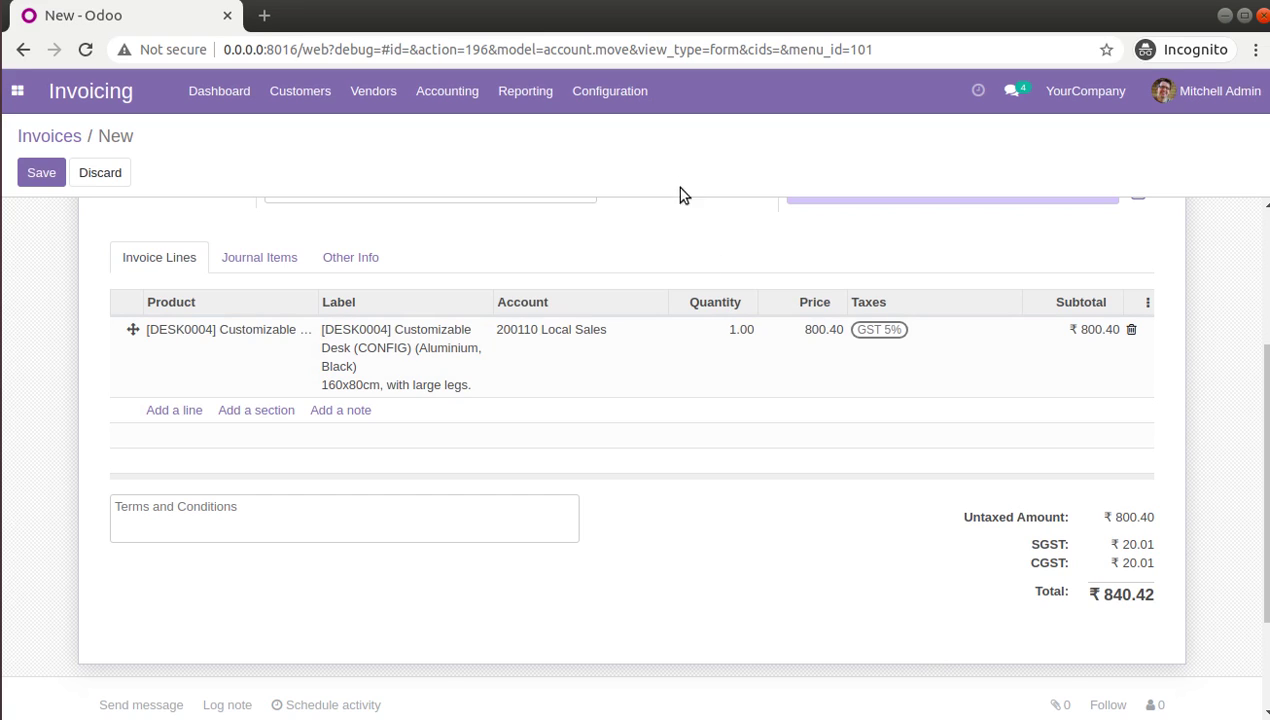
click(45, 178)
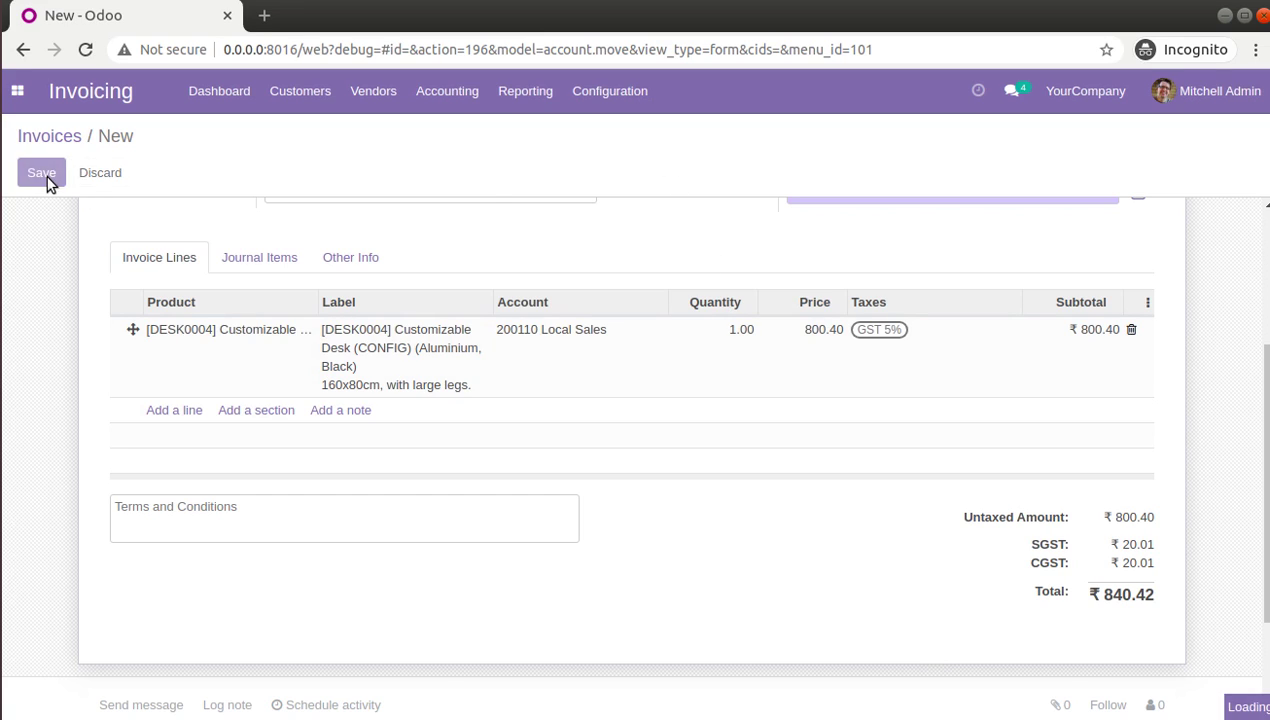
Open Invoicing Settings from the Configuration menu
scroll(631, 454, down, 3)
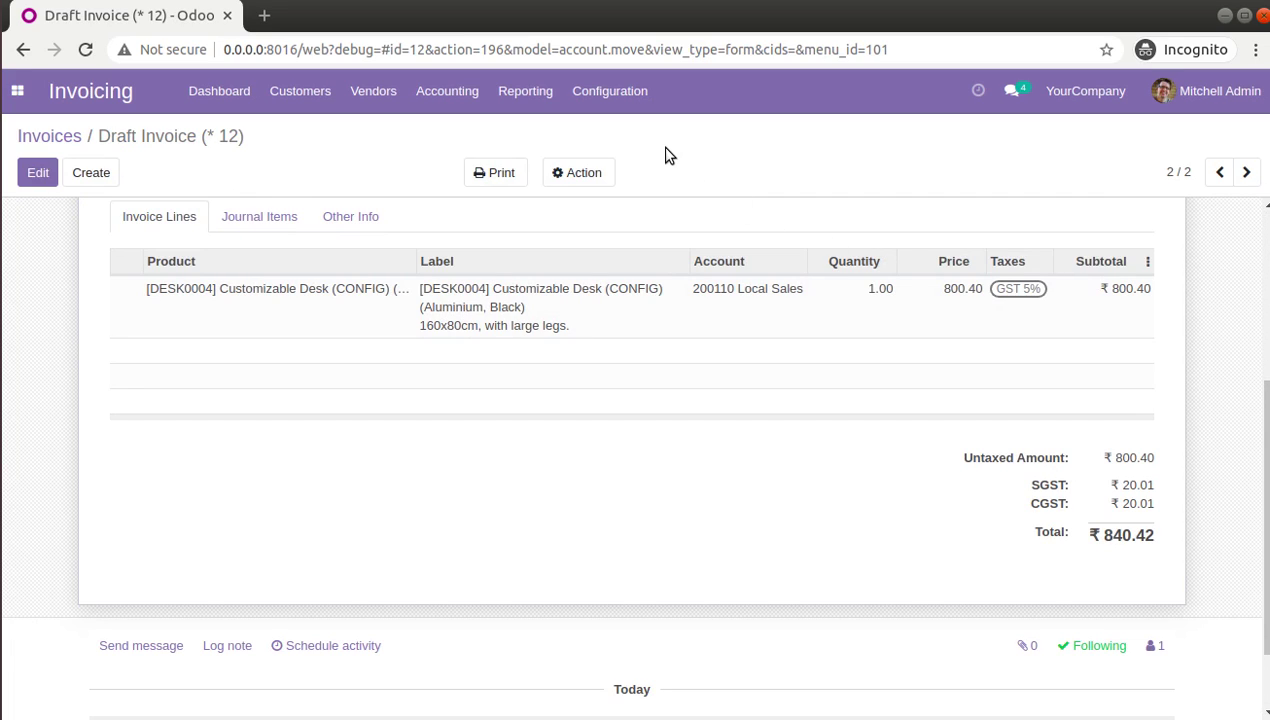
click(620, 107)
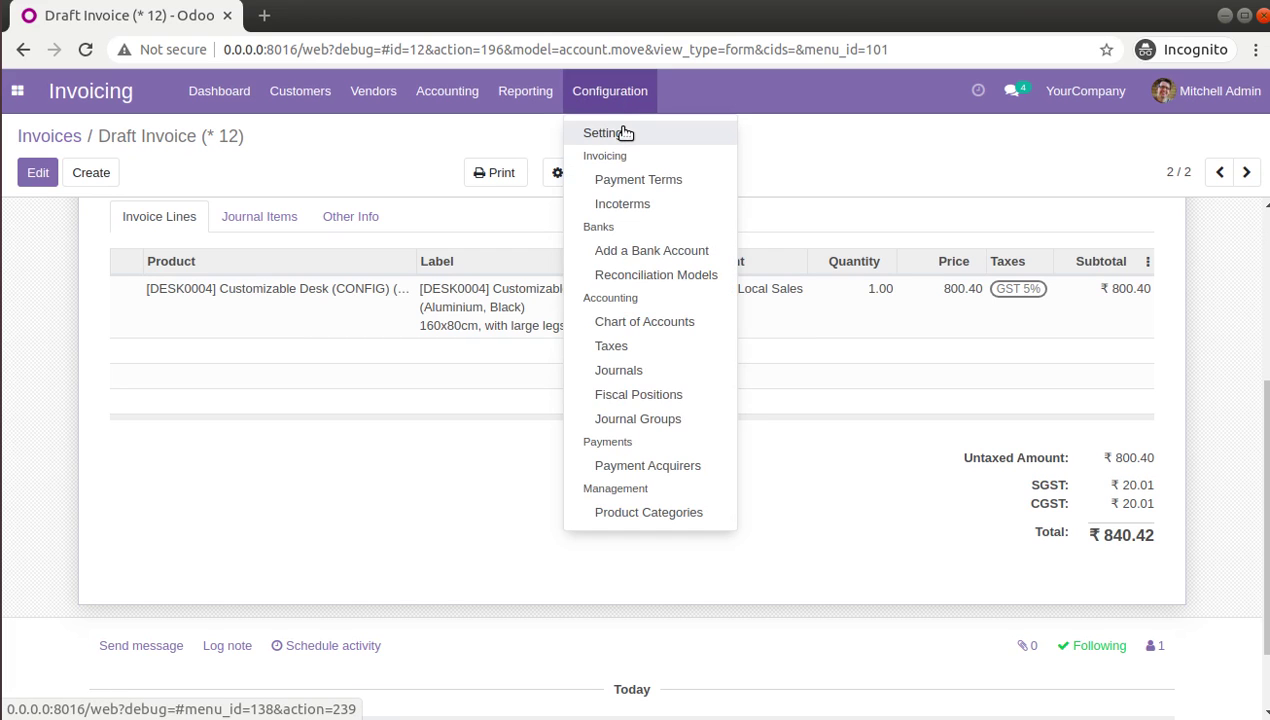
click(624, 133)
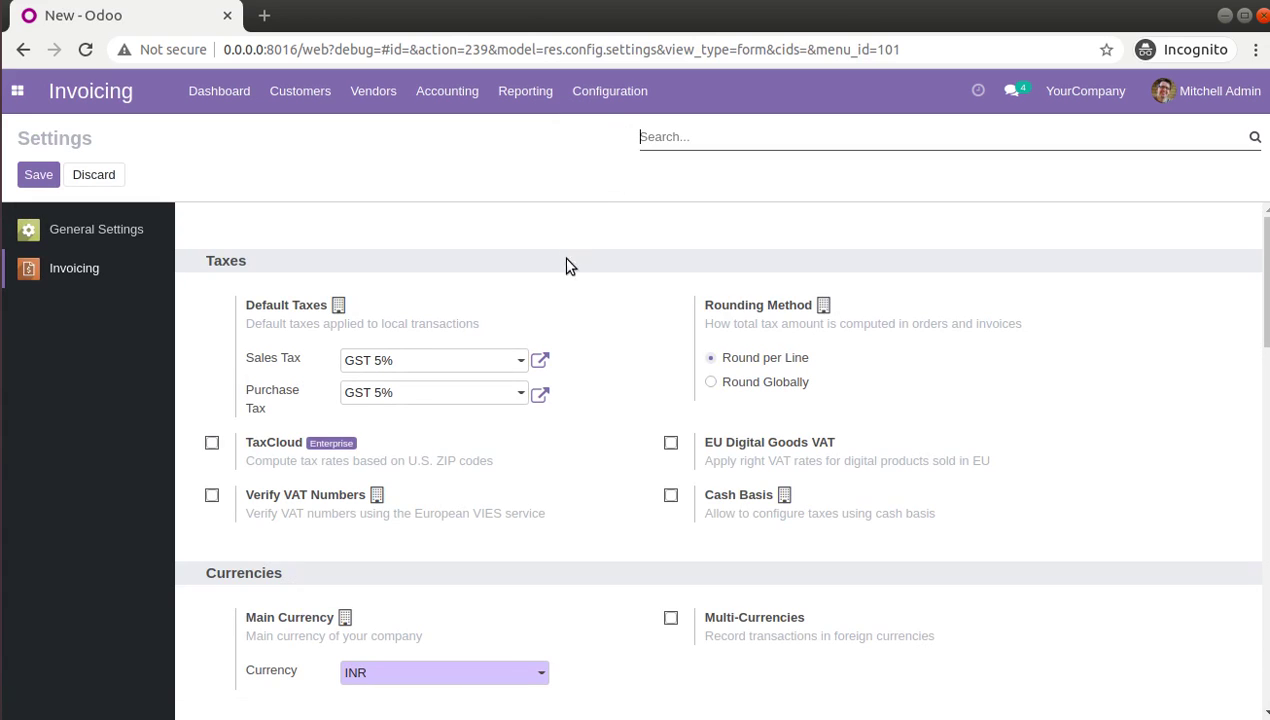
Enable Cash Rounding under Customer Invoices and save the settings
scroll(566, 280, down, 3)
scroll(566, 287, down, 7)
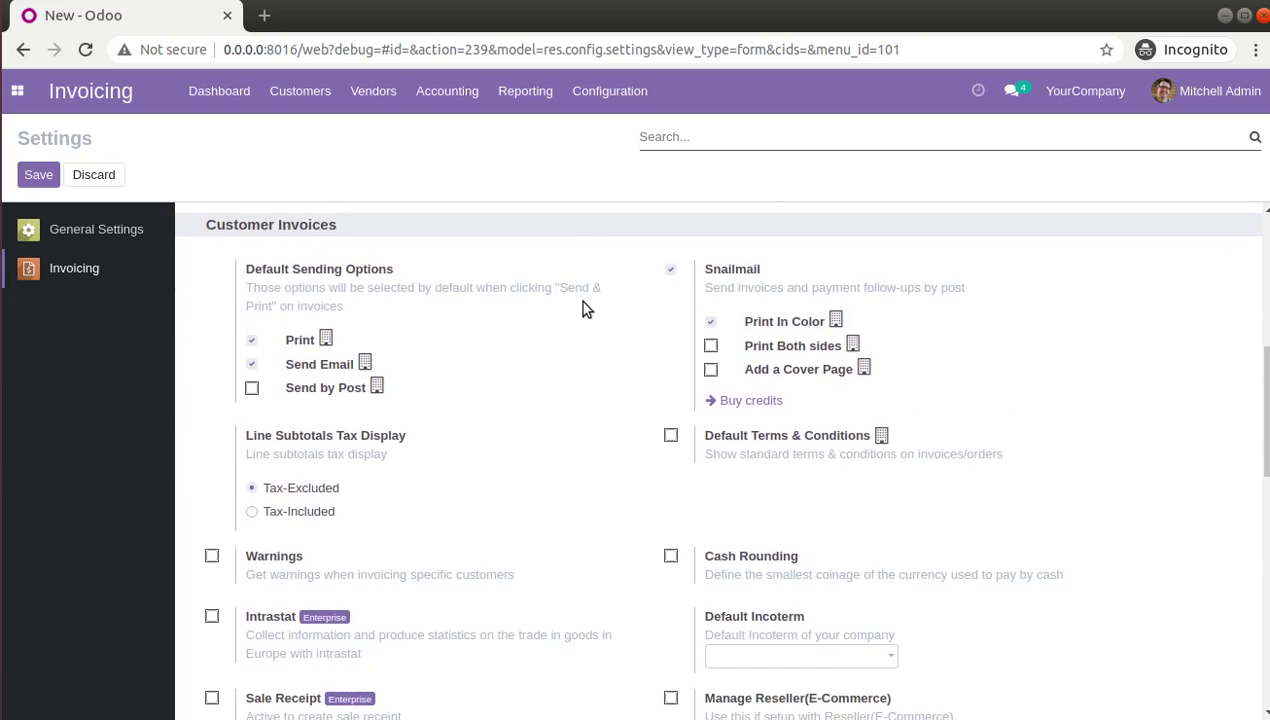
scroll(627, 413, down, 2)
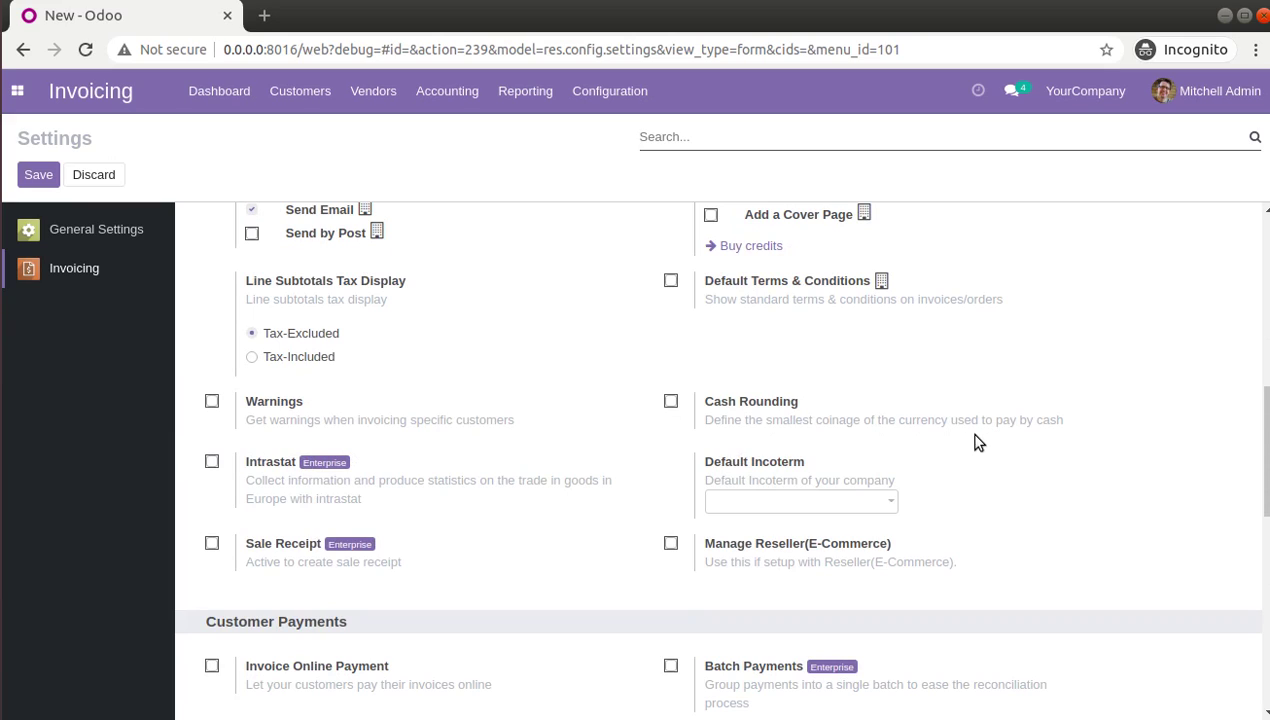
click(670, 405)
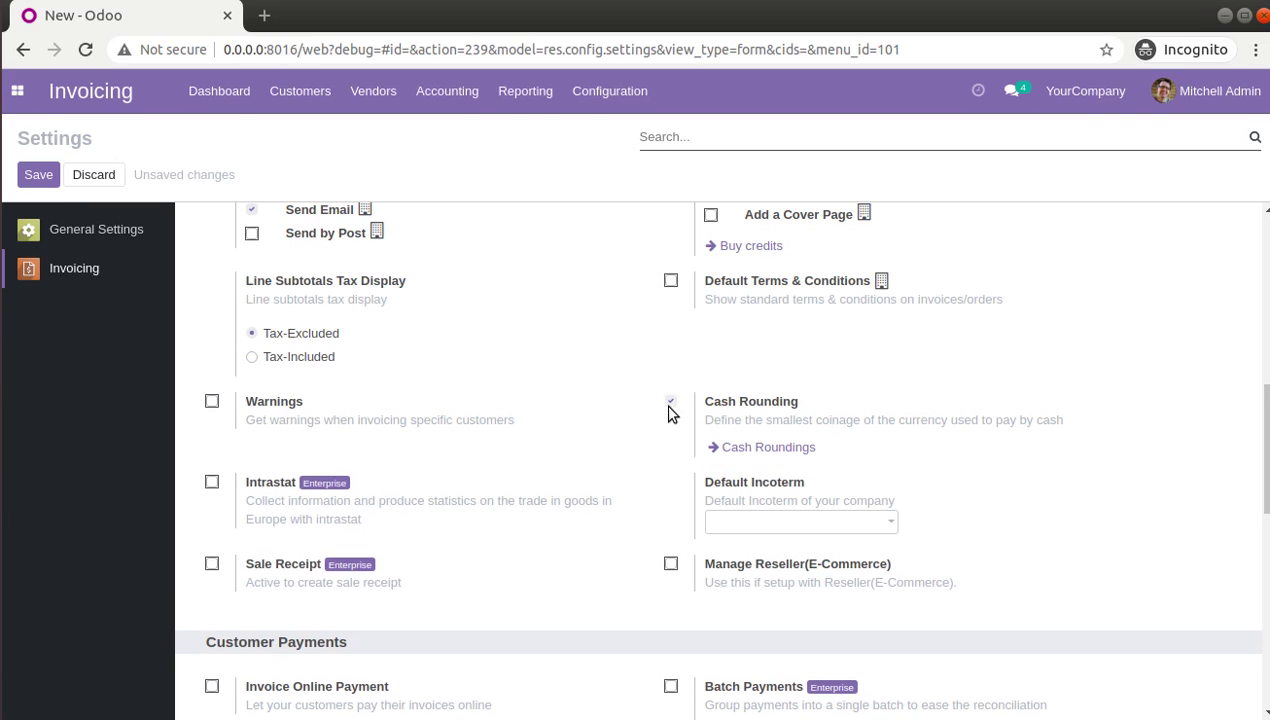
click(40, 173)
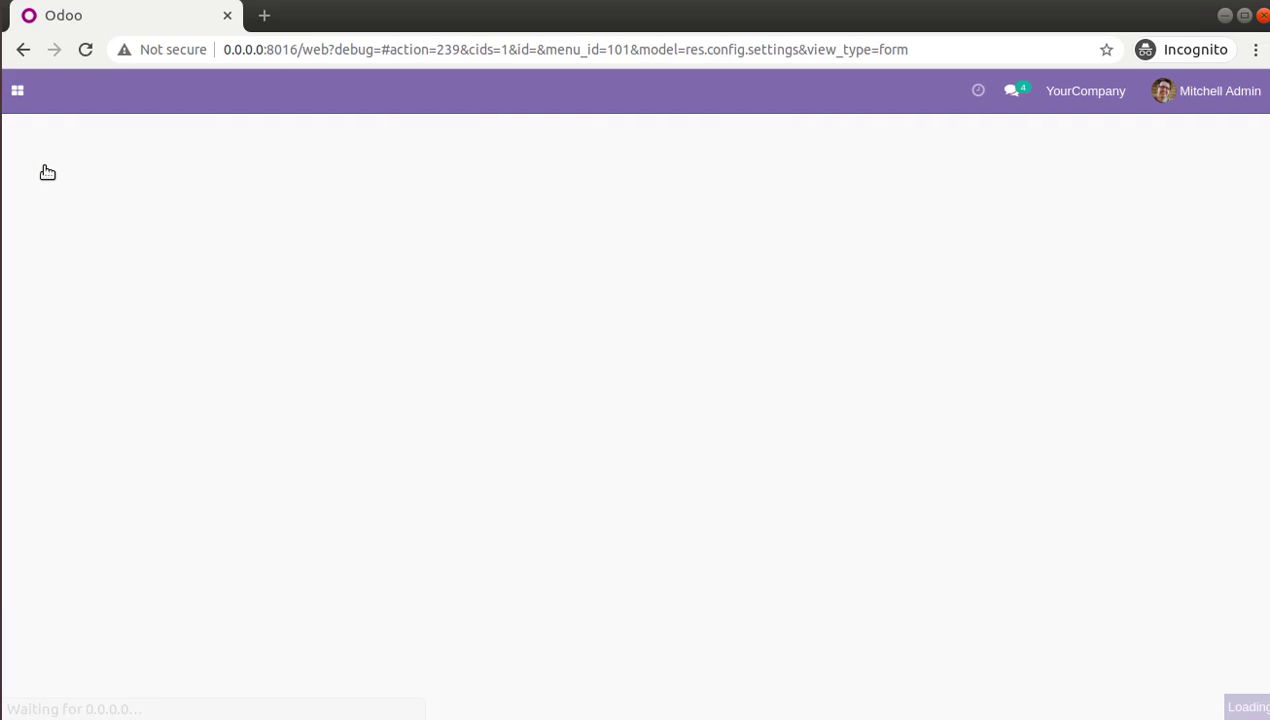
Go to the empty Cash Roundings list and create a new cash rounding rule
click(588, 91)
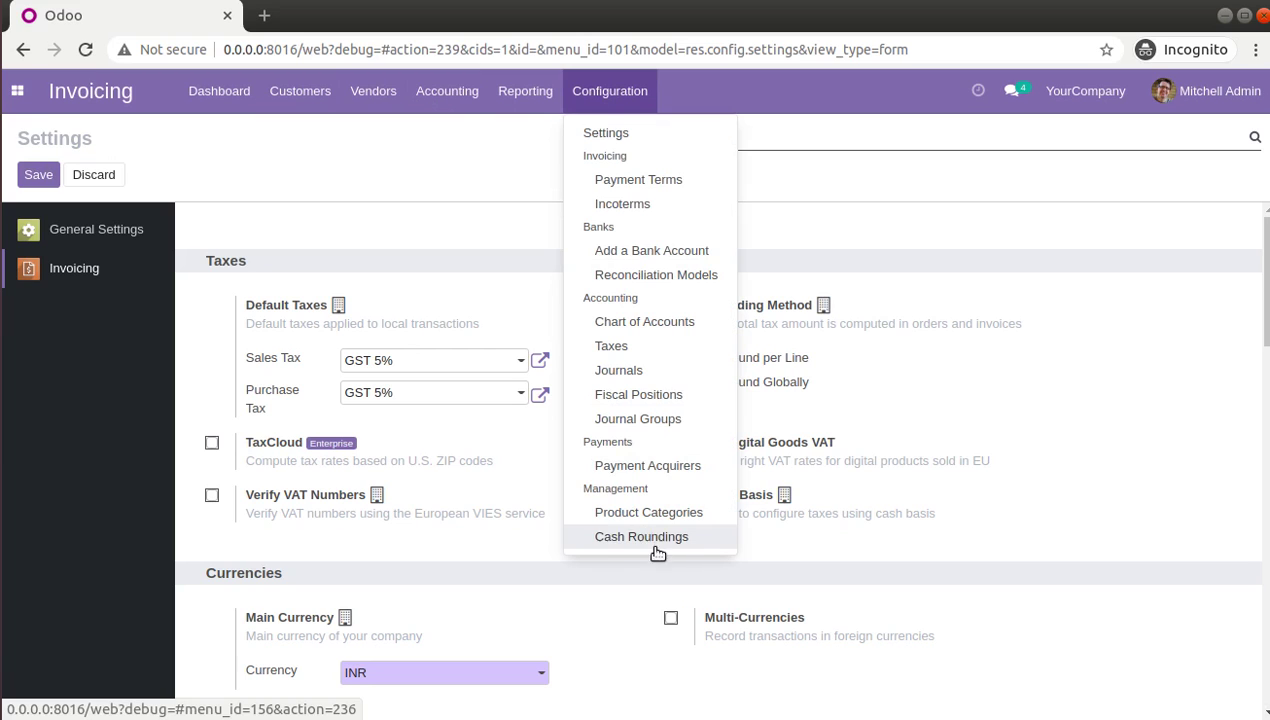
scroll(808, 427, down, 2)
scroll(808, 427, down, 4)
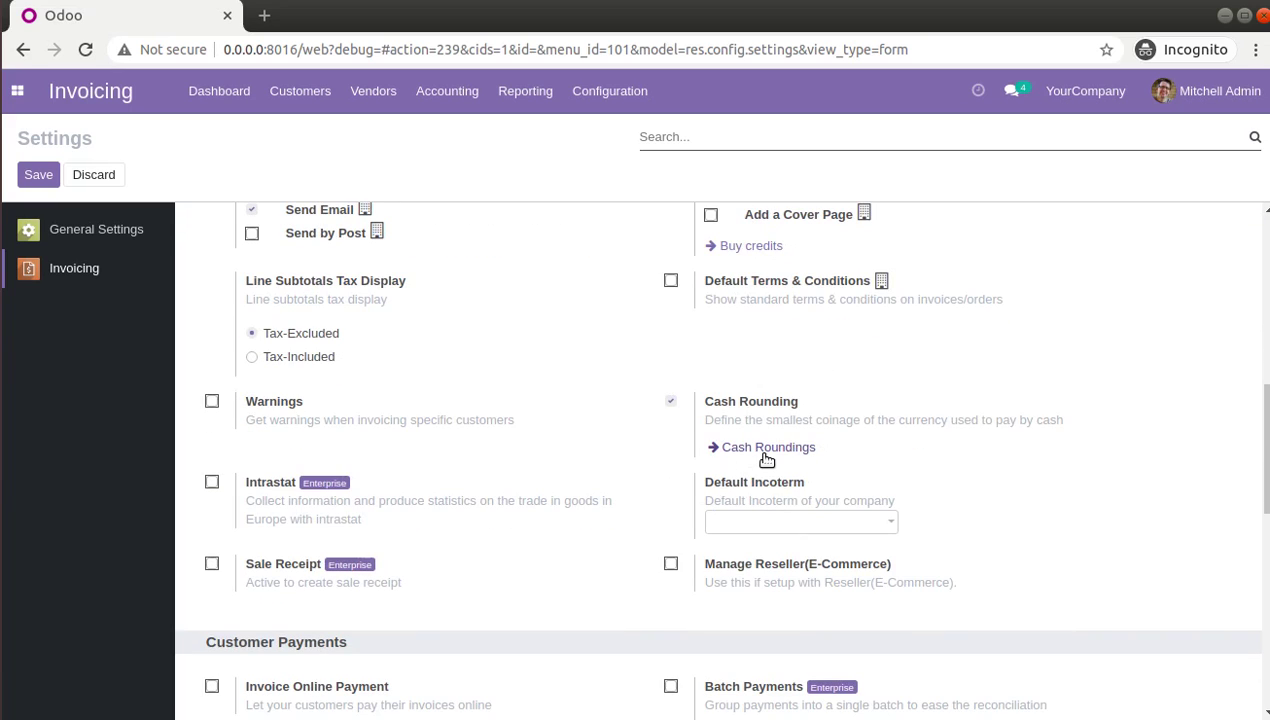
click(762, 449)
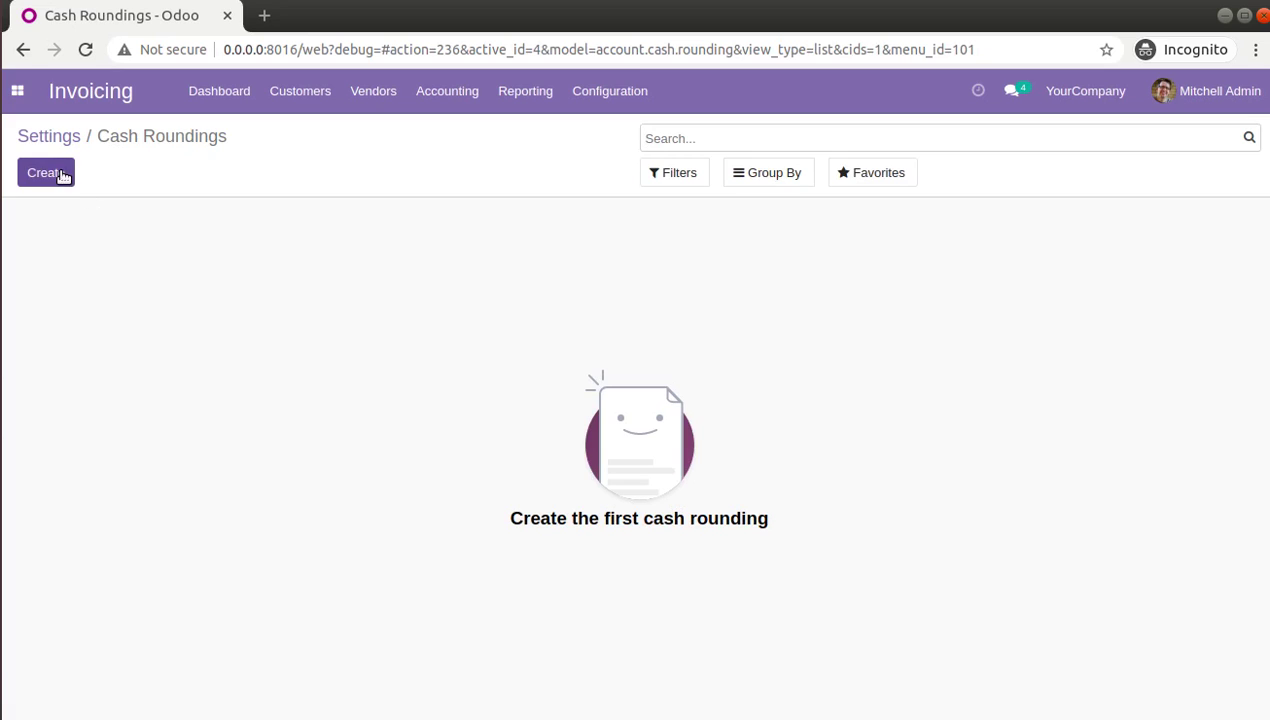
click(640, 91)
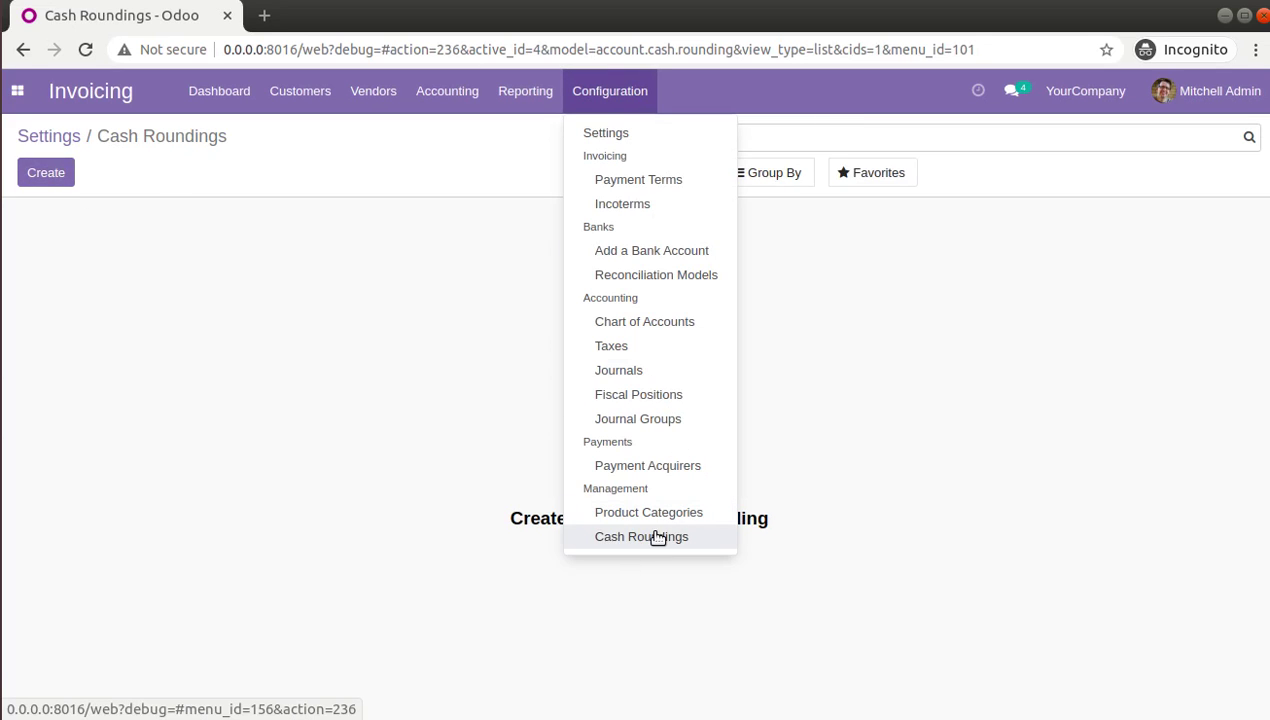
click(45, 172)
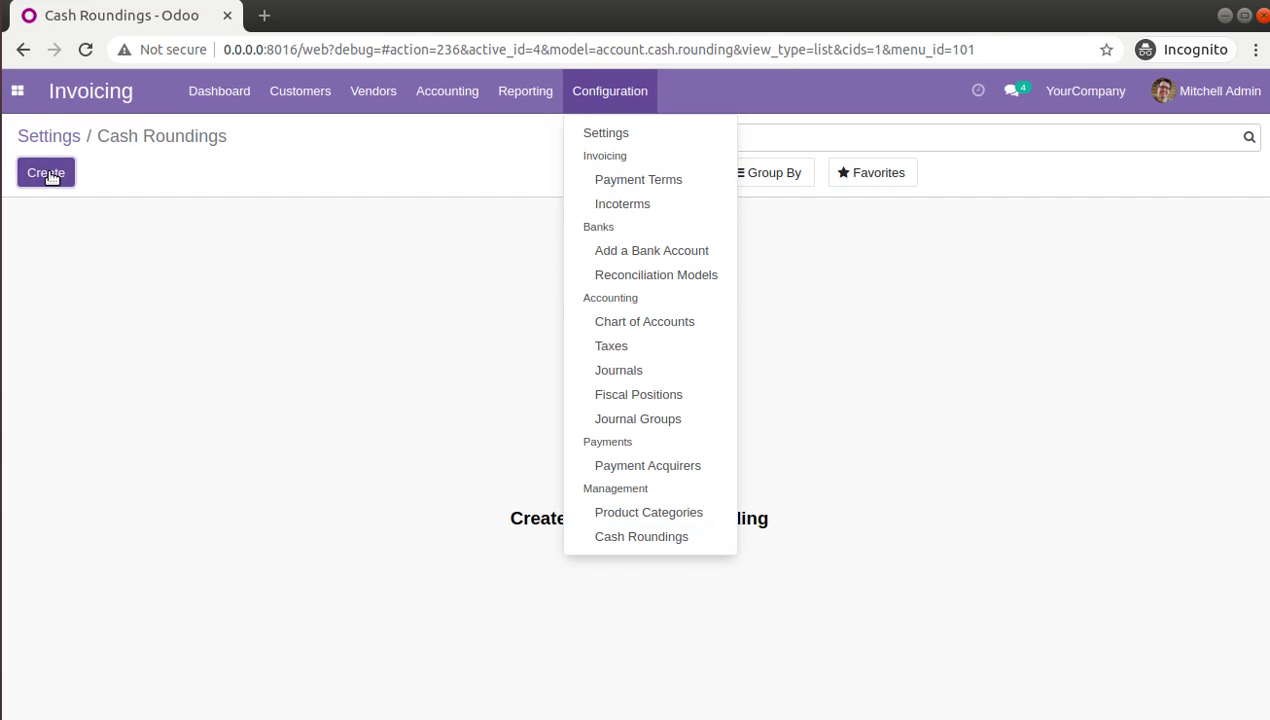
click(318, 209)
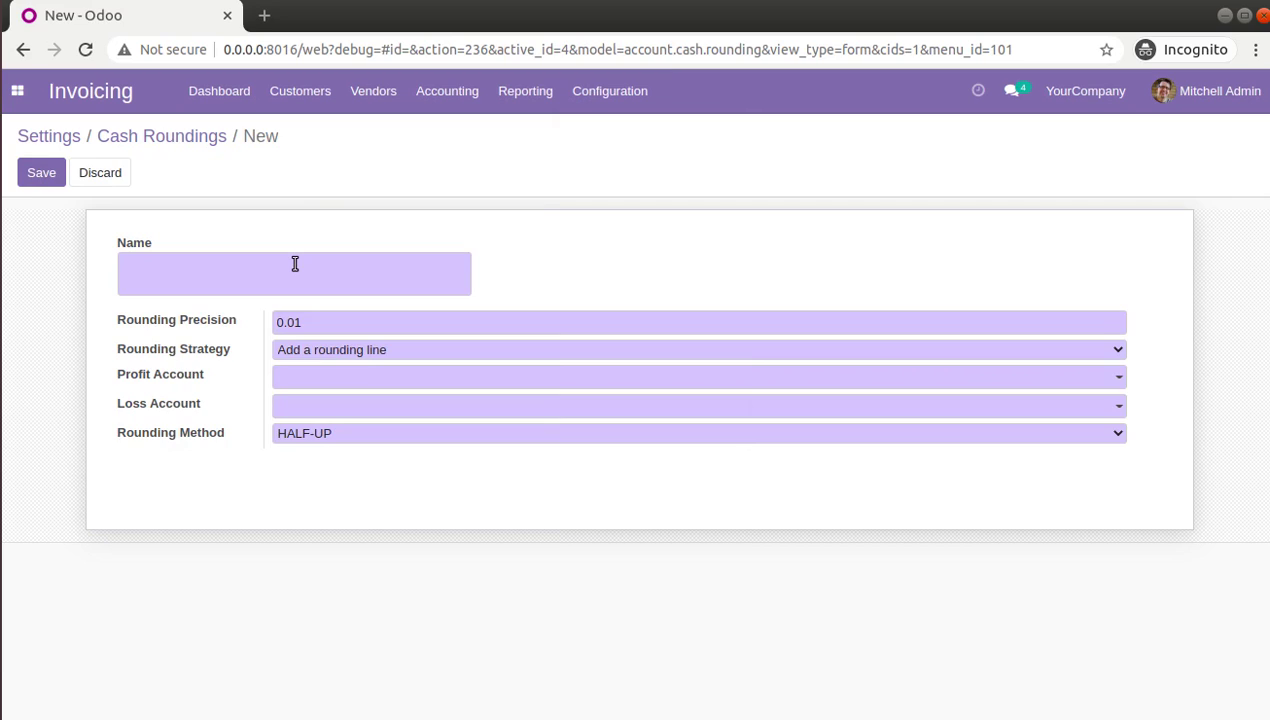
Name the rule 'Round Off' with precision 1 and the Add a rounding line strategy
click(294, 264)
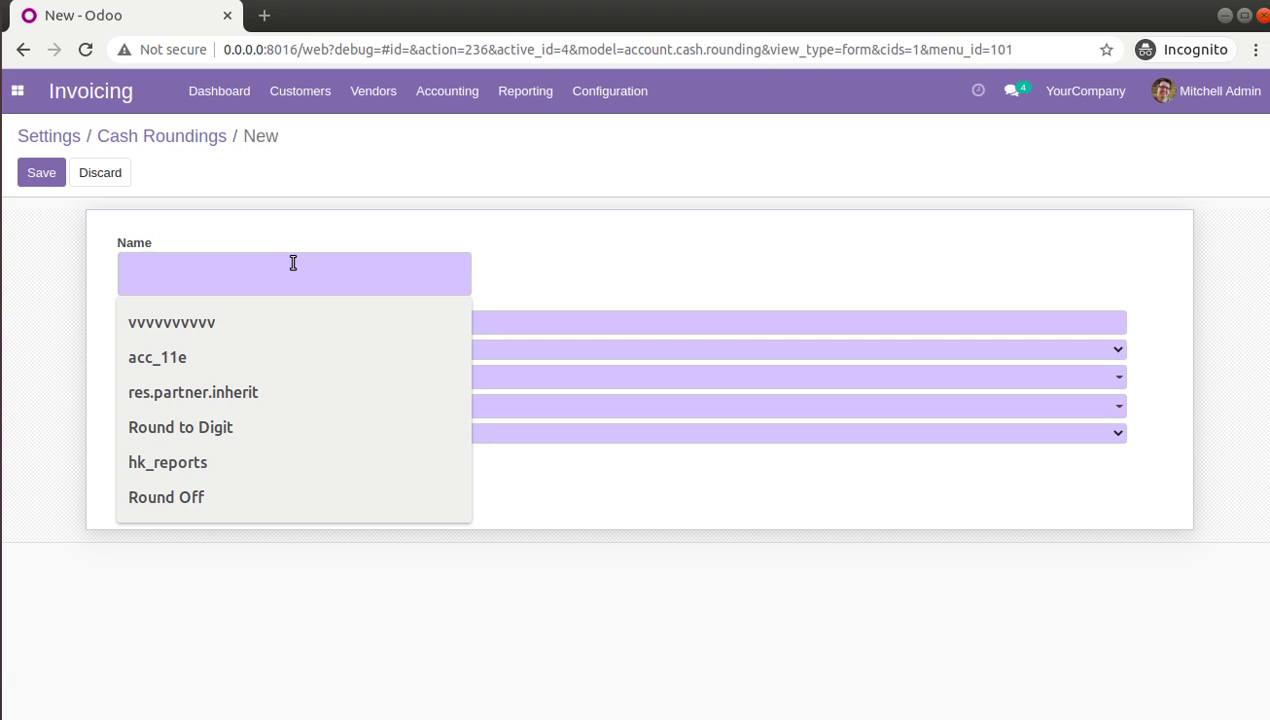
text(Round Off)
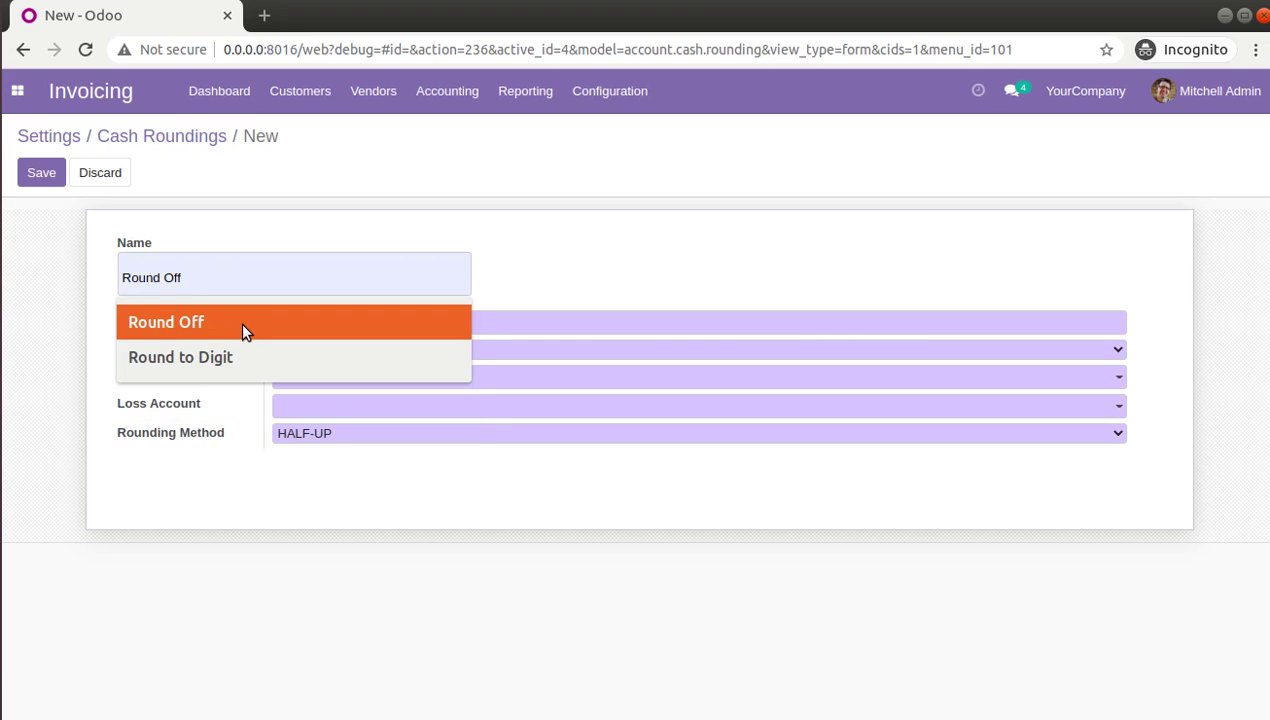
click(243, 326)
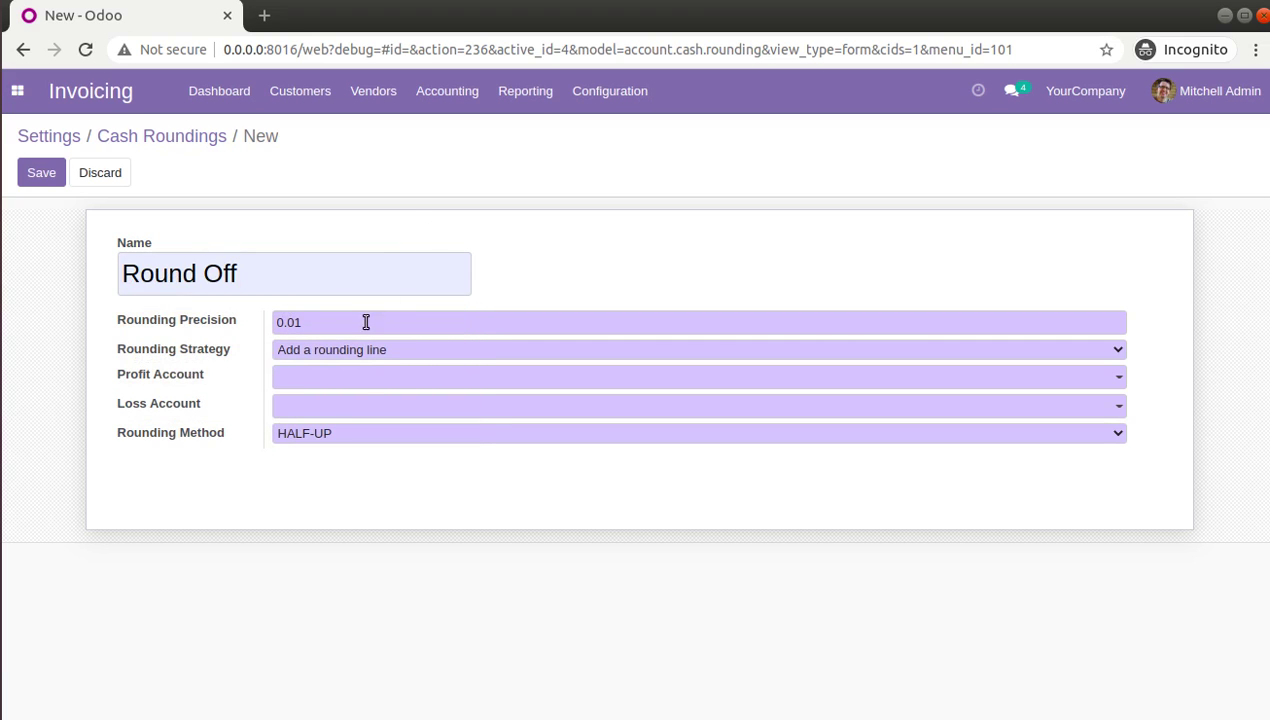
double_click(352, 327)
text(1)
click(325, 355)
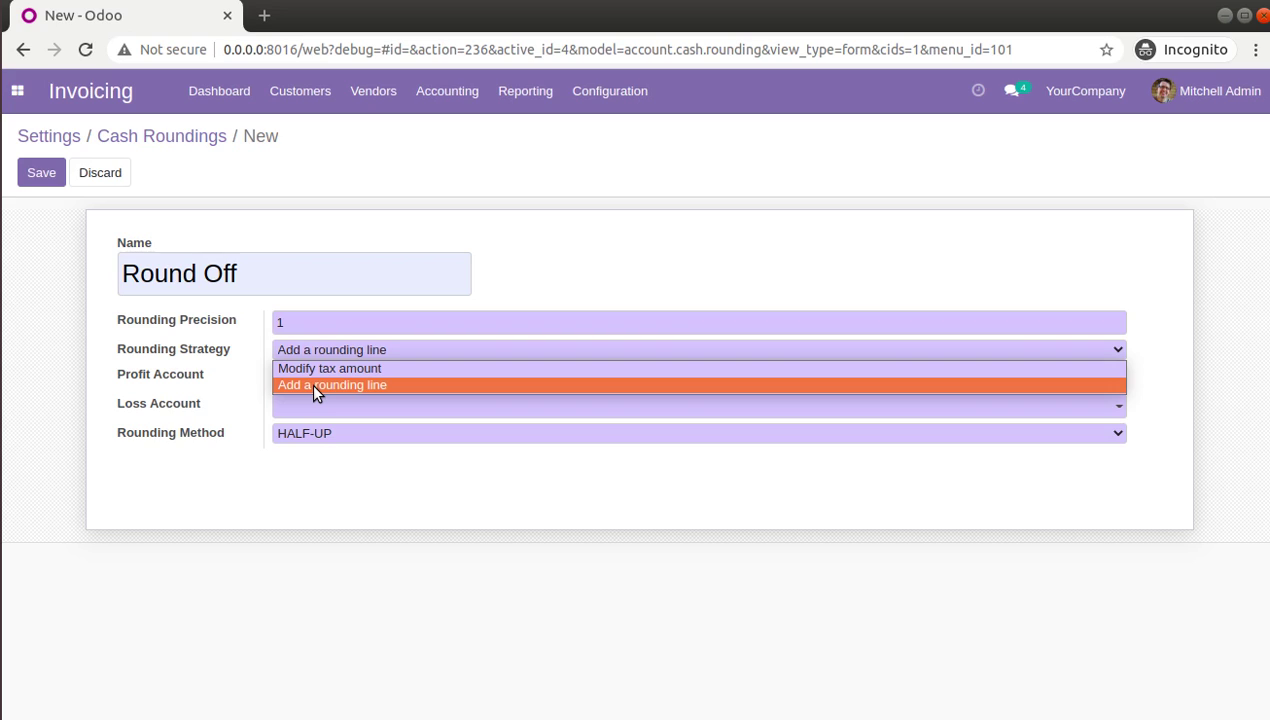
click(315, 386)
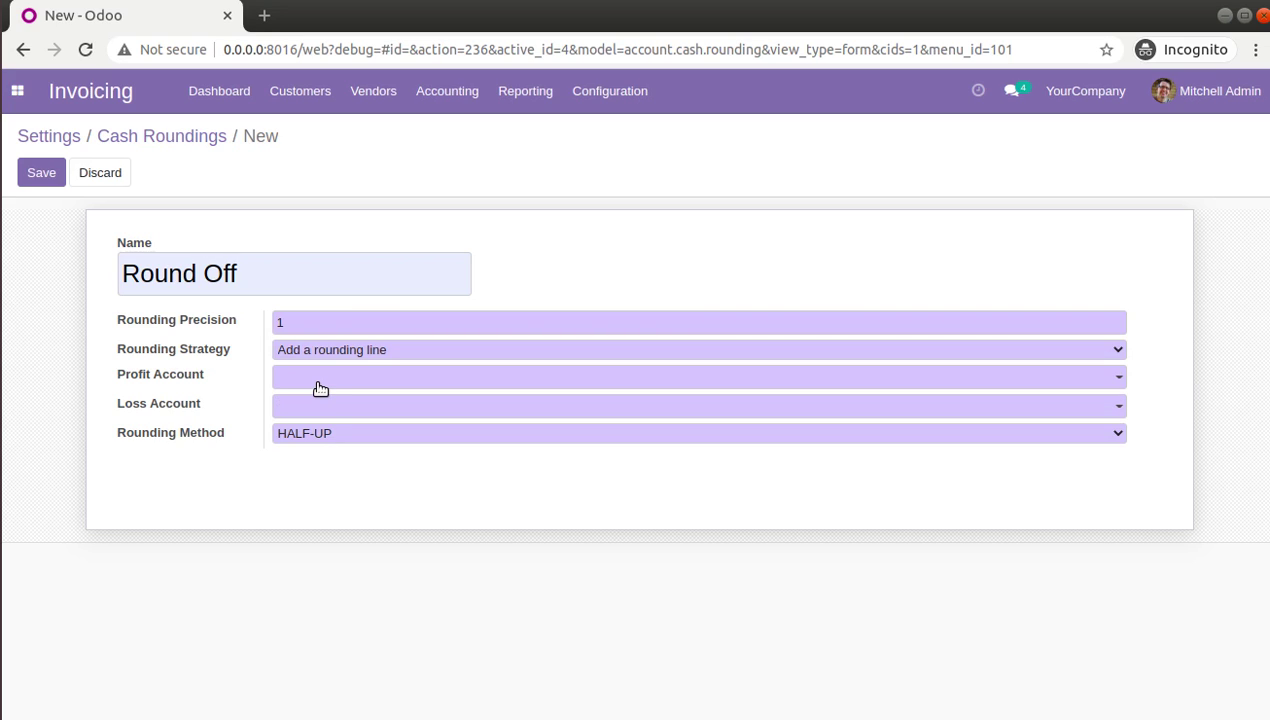
Set profit account 999001, loss account 999999, rounding method DOWN, and save the rule
click(318, 384)
text(999)
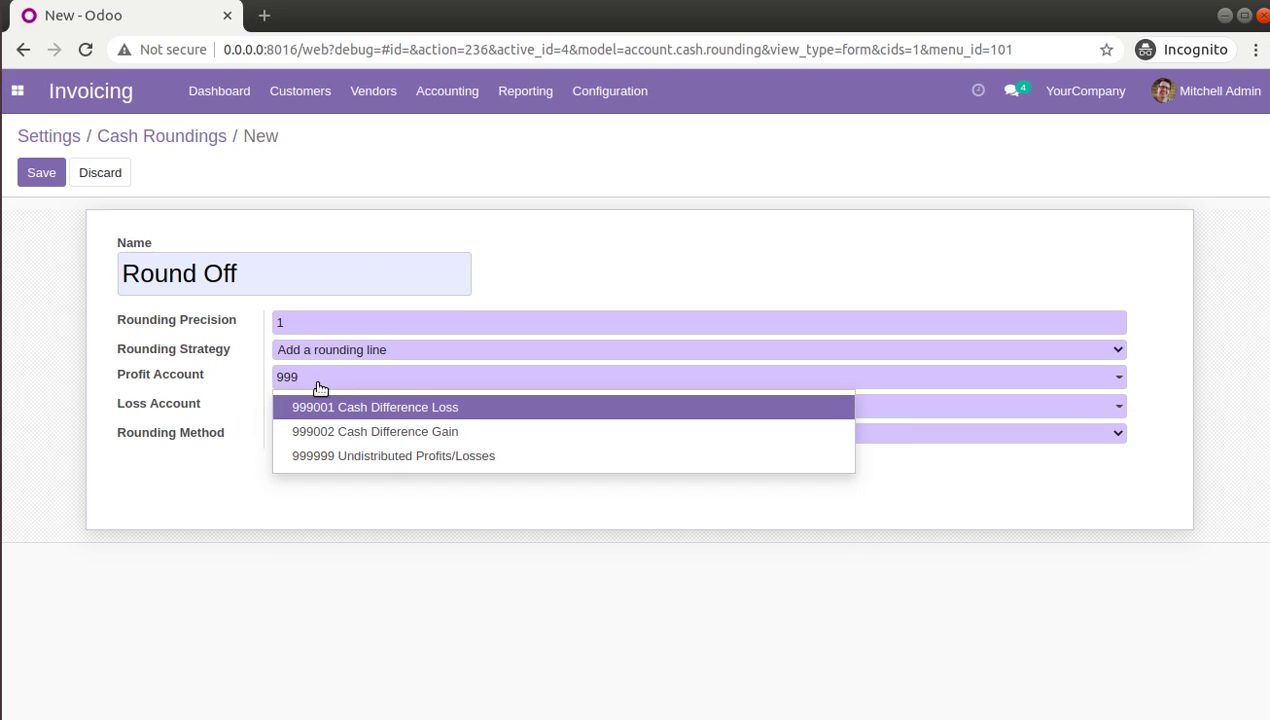
click(422, 408)
click(414, 411)
text(9999)
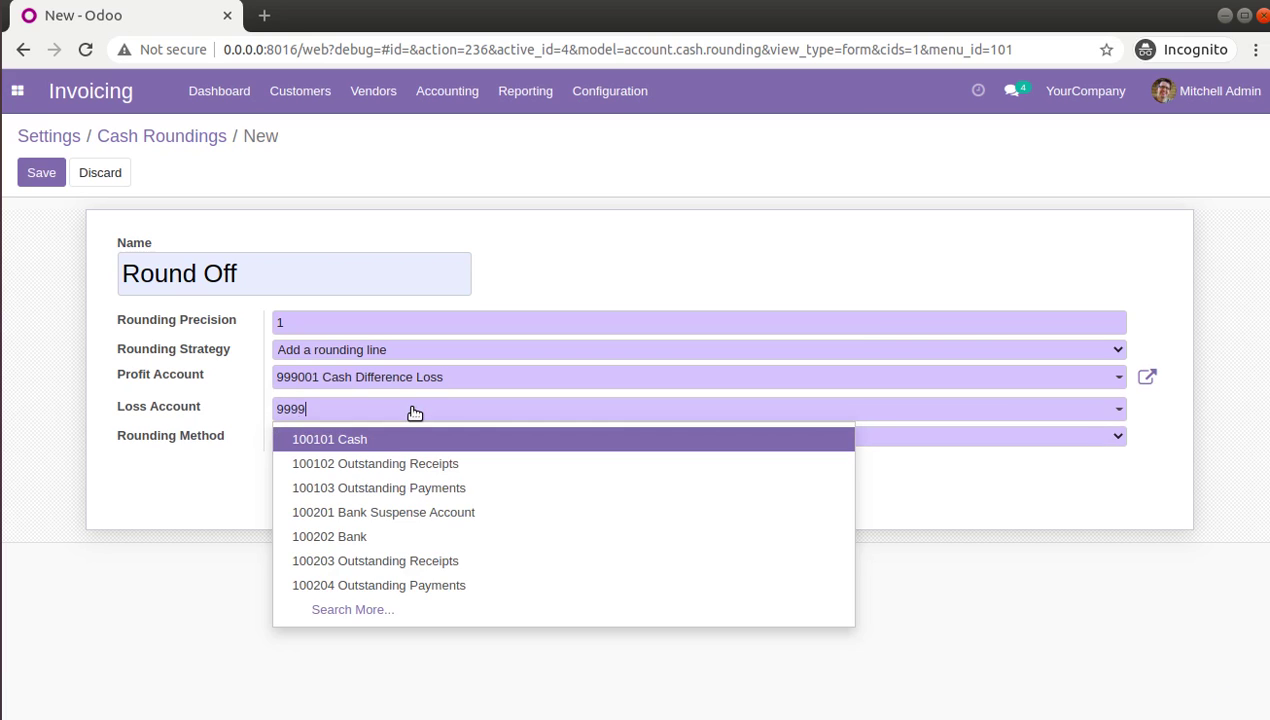
click(405, 433)
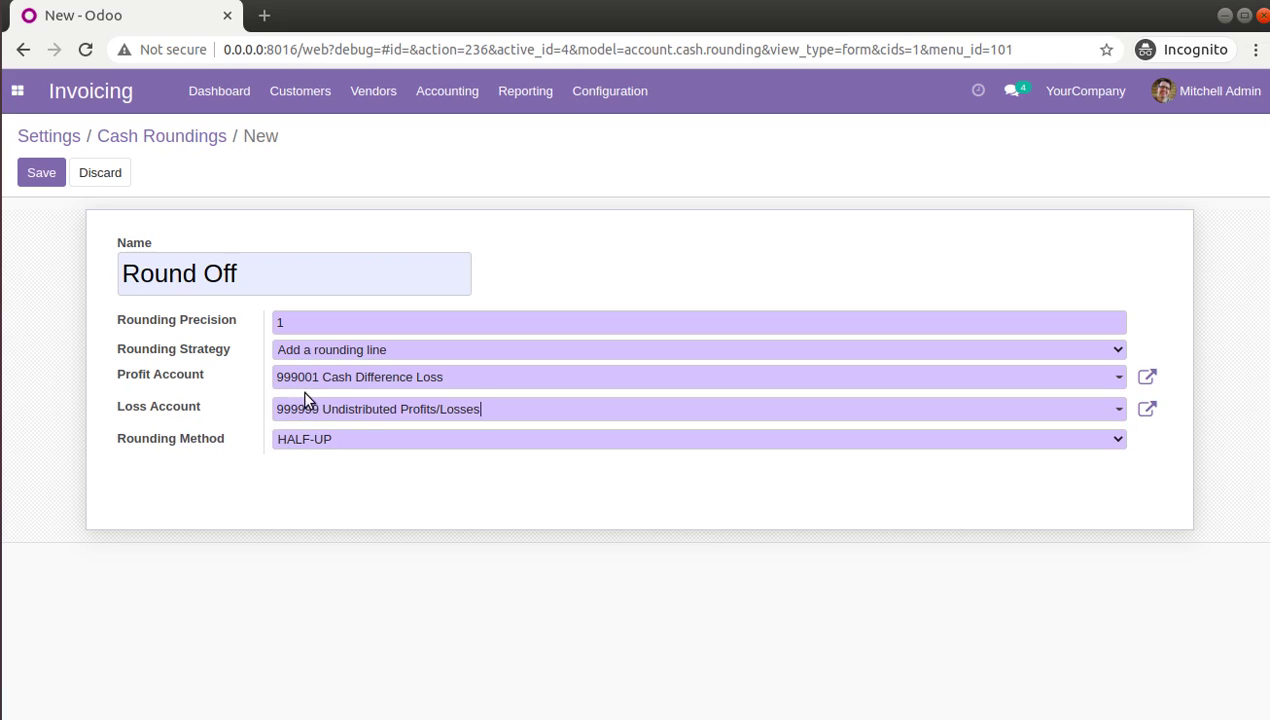
click(295, 441)
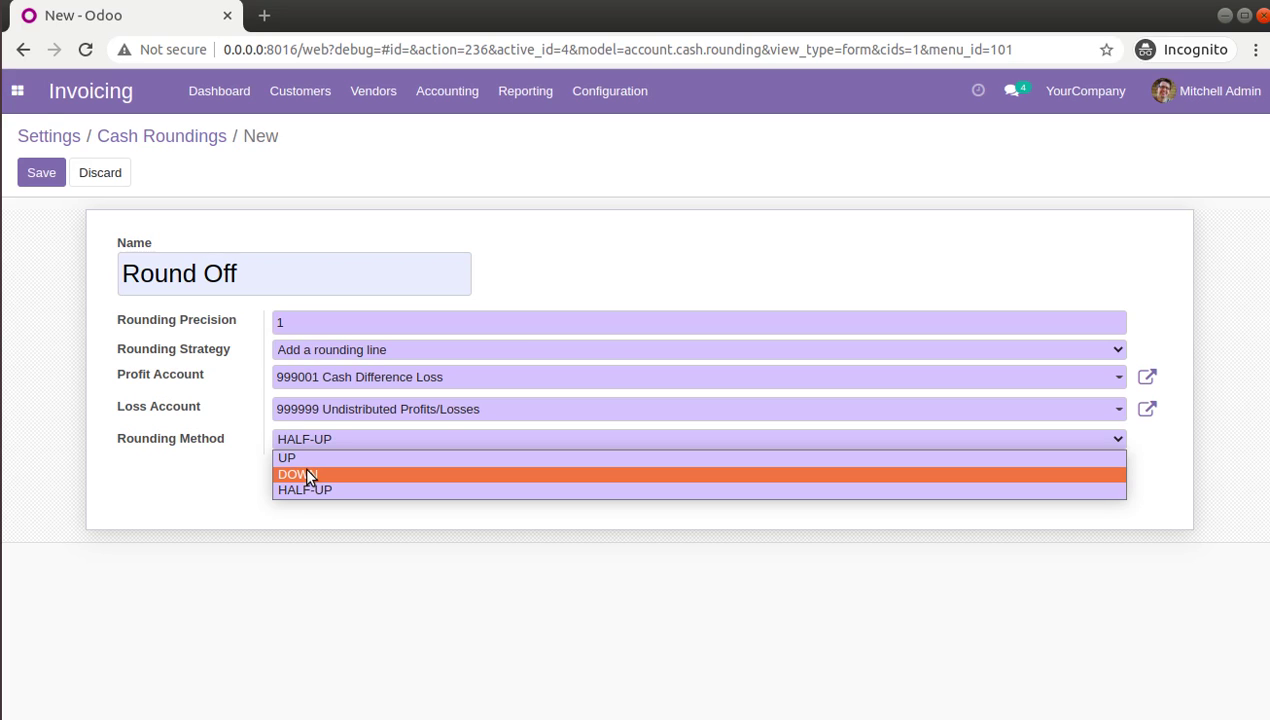
click(304, 474)
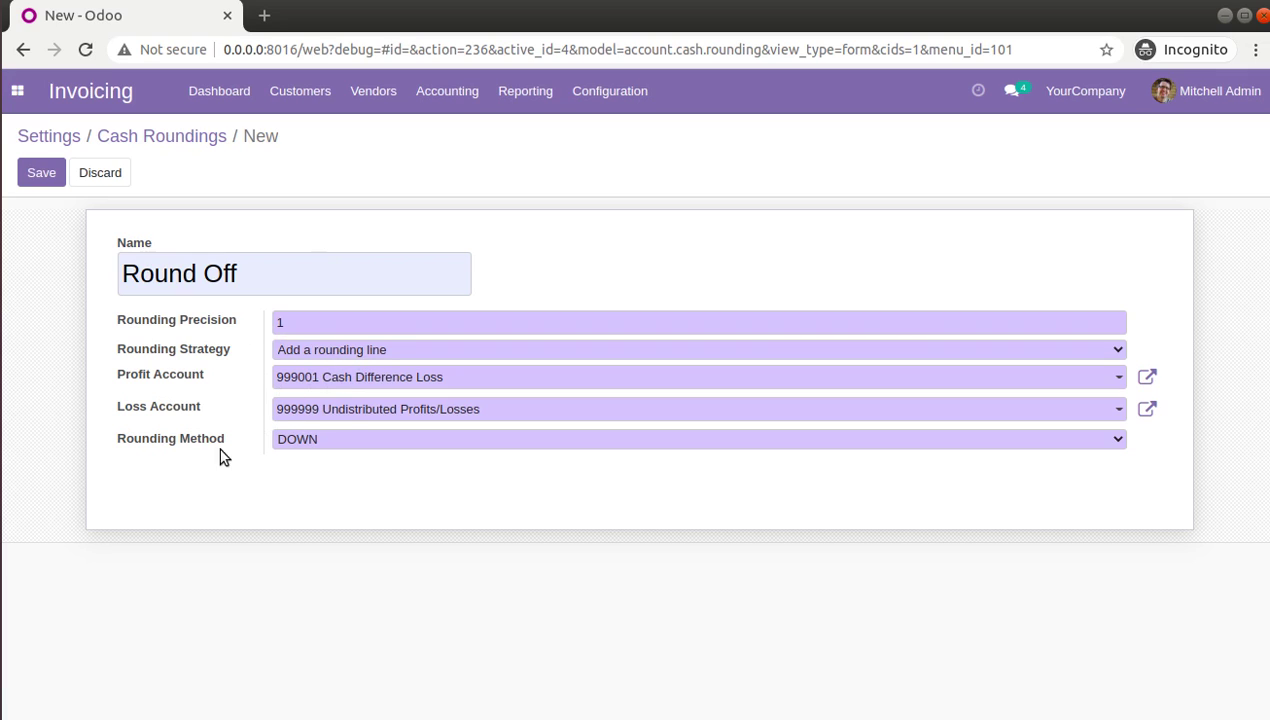
click(48, 180)
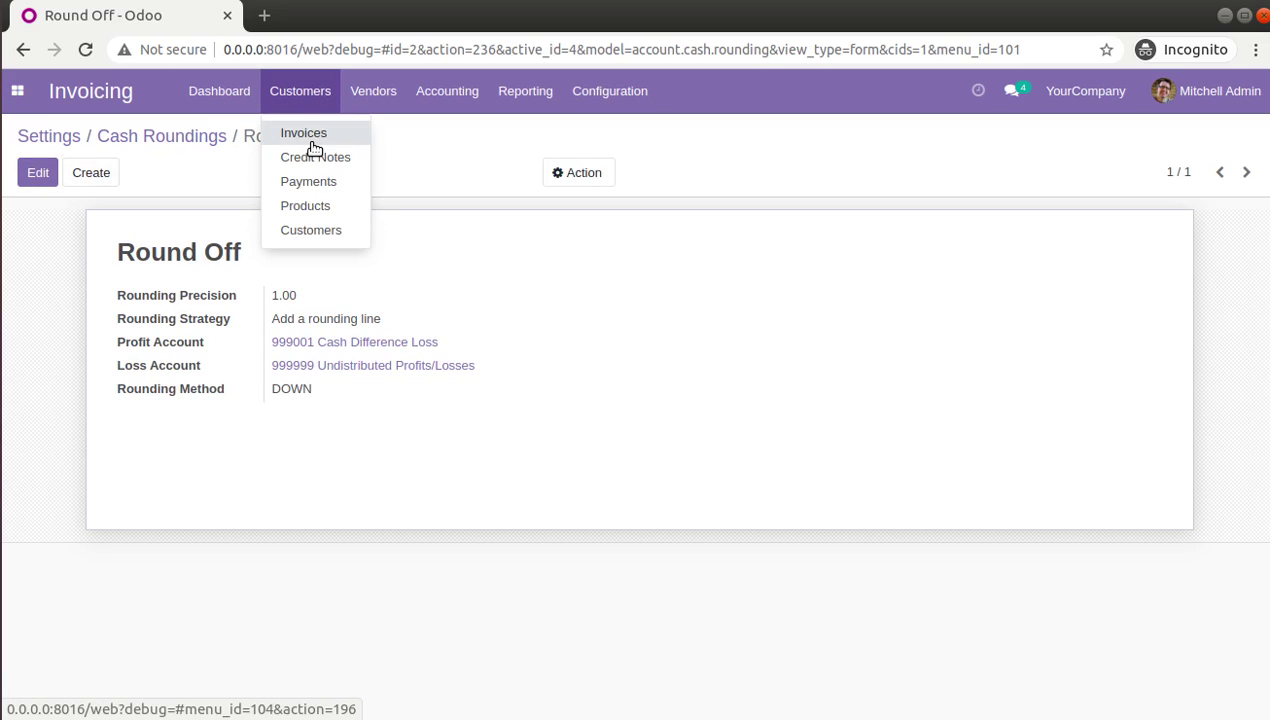
Edit the second Gemini Furniture draft invoice and review its desk line, ₹840.42 total and Other Info
click(306, 134)
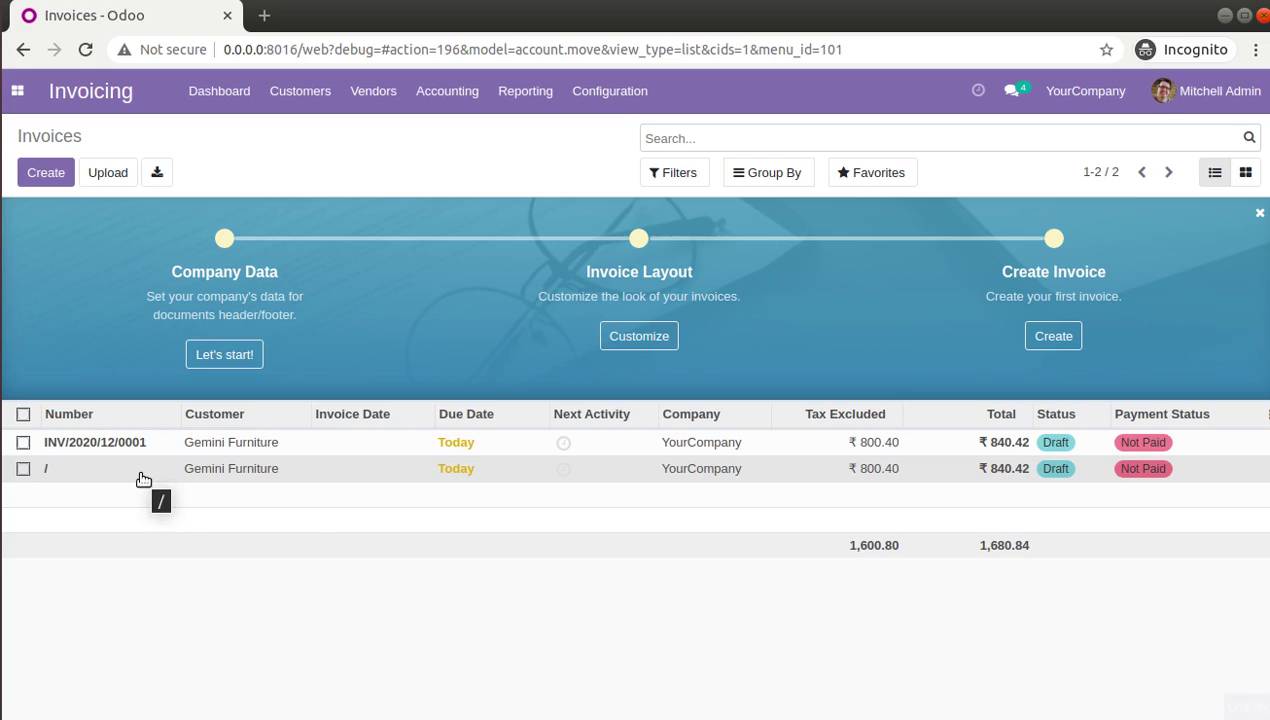
click(144, 479)
scroll(139, 355, down, 5)
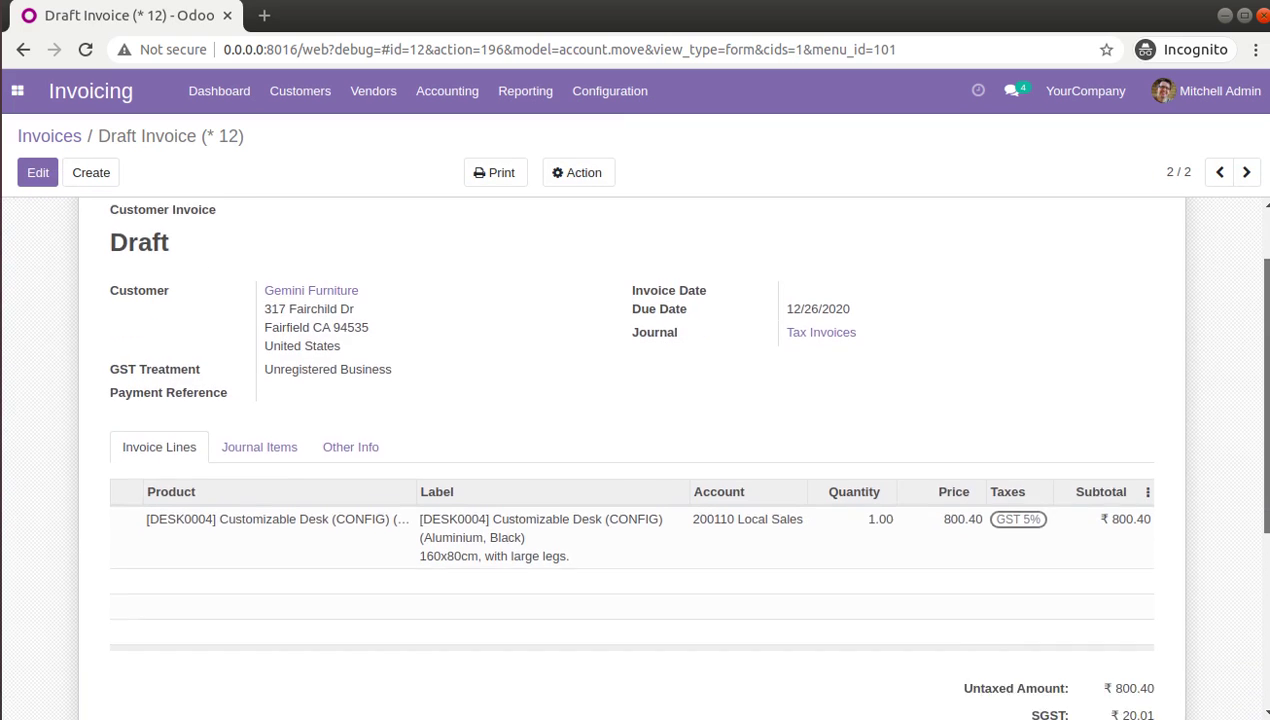
click(36, 180)
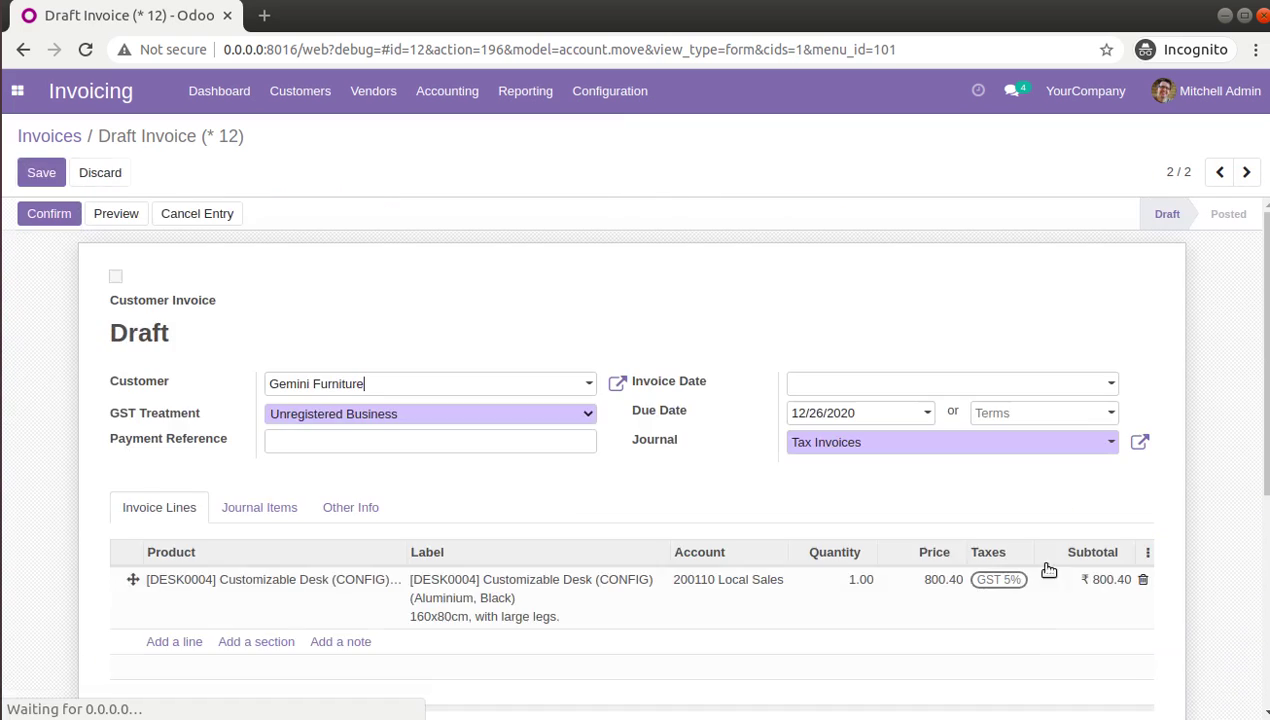
scroll(1222, 592, down, 2)
scroll(1222, 592, down, 2)
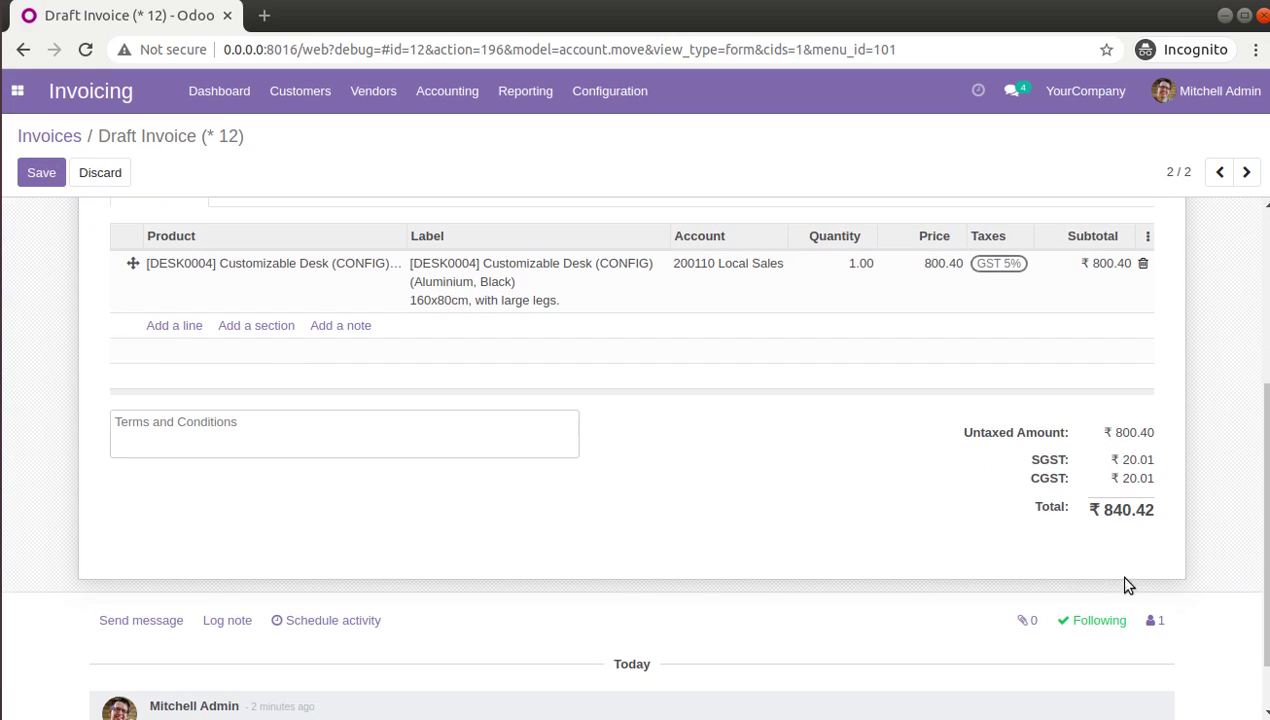
scroll(617, 482, up, 2)
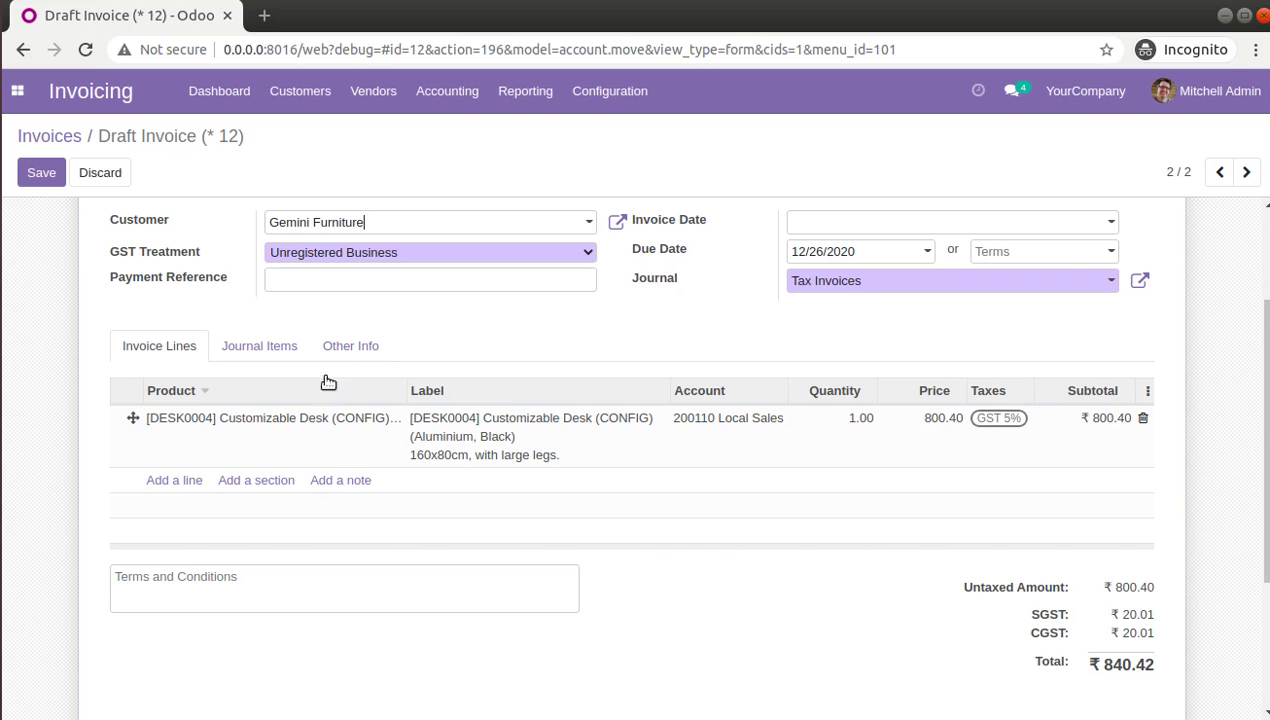
click(342, 362)
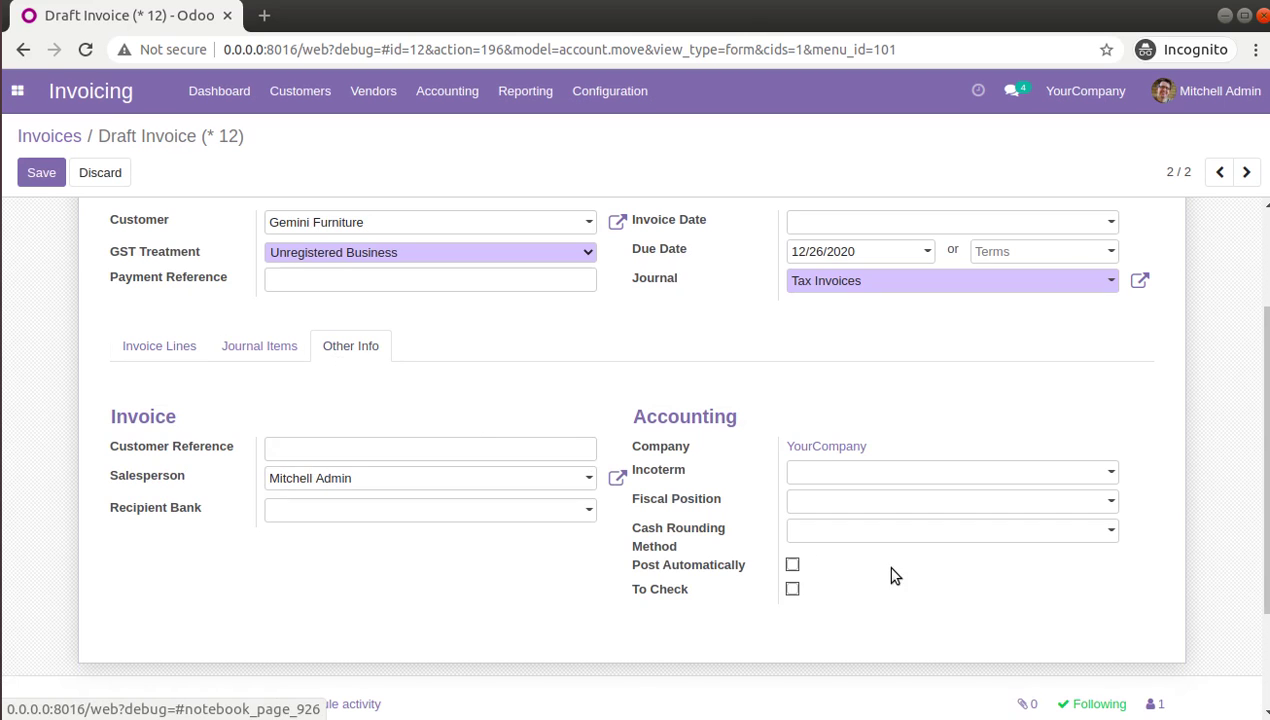
click(135, 347)
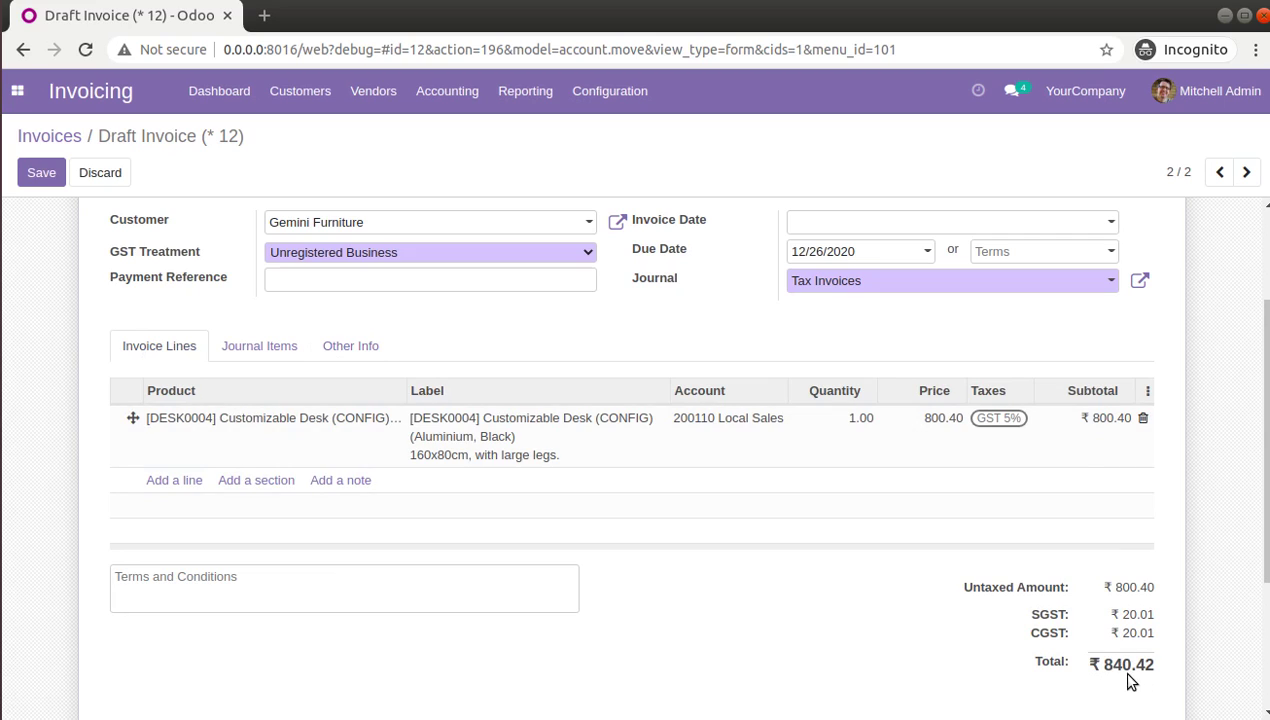
click(353, 345)
Apply Round Off cash rounding and confirm the -0.42 line and ₹840.00 total
click(862, 539)
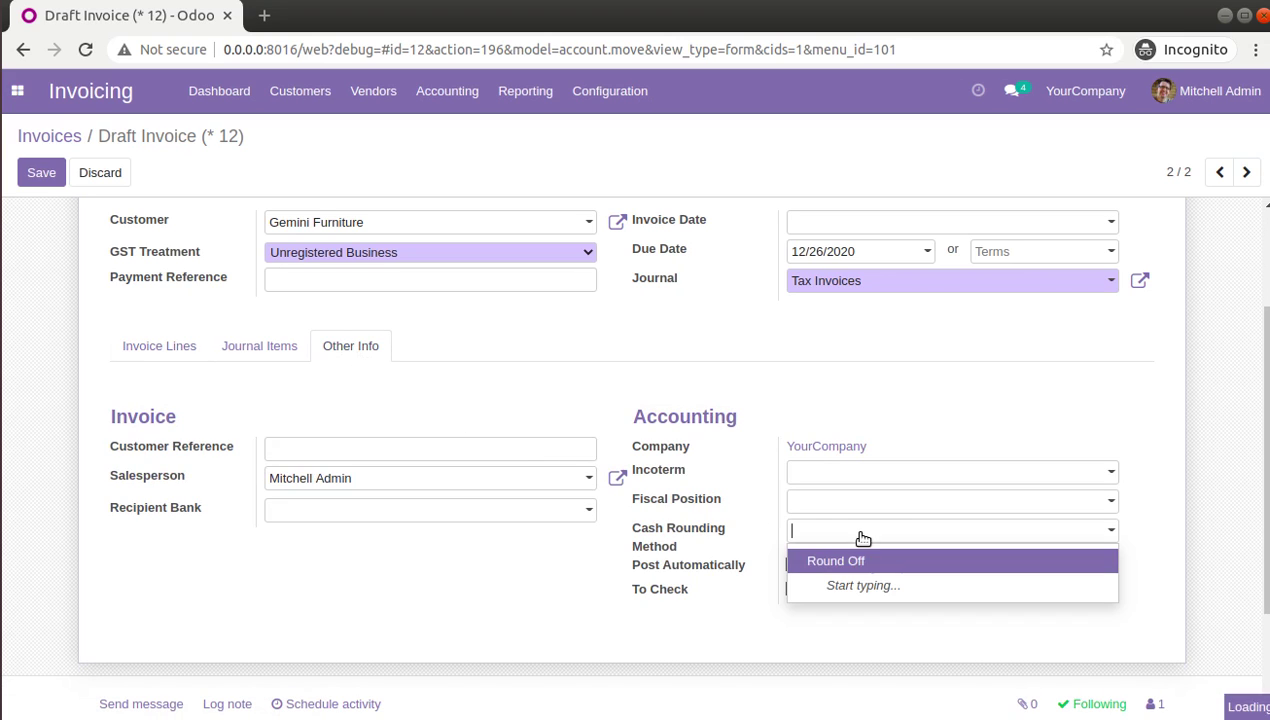
click(866, 562)
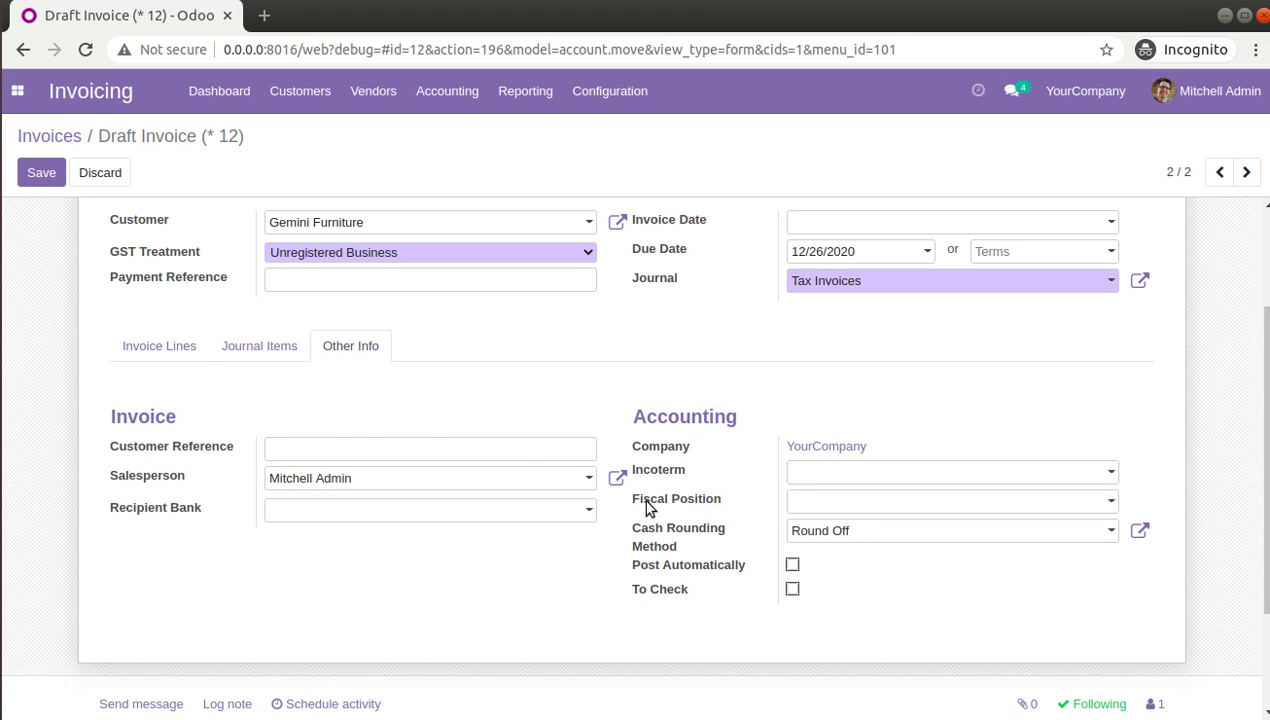
click(184, 362)
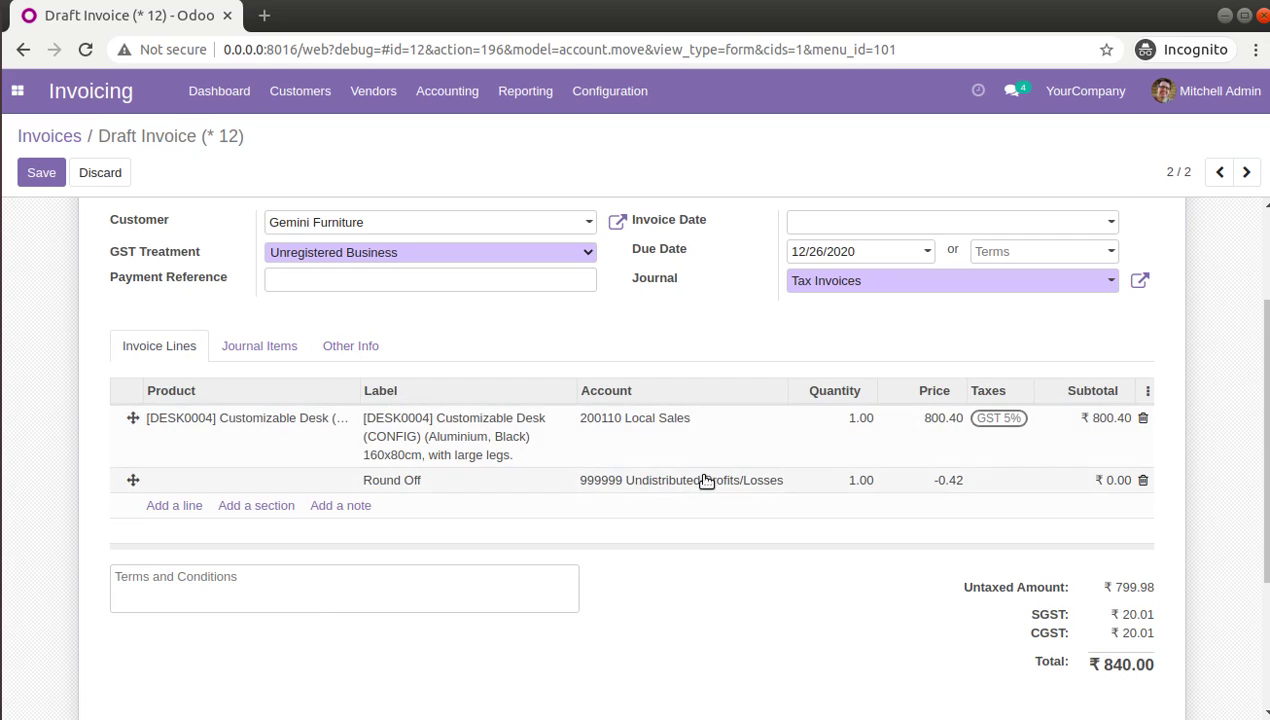
scroll(720, 482, down, 1)
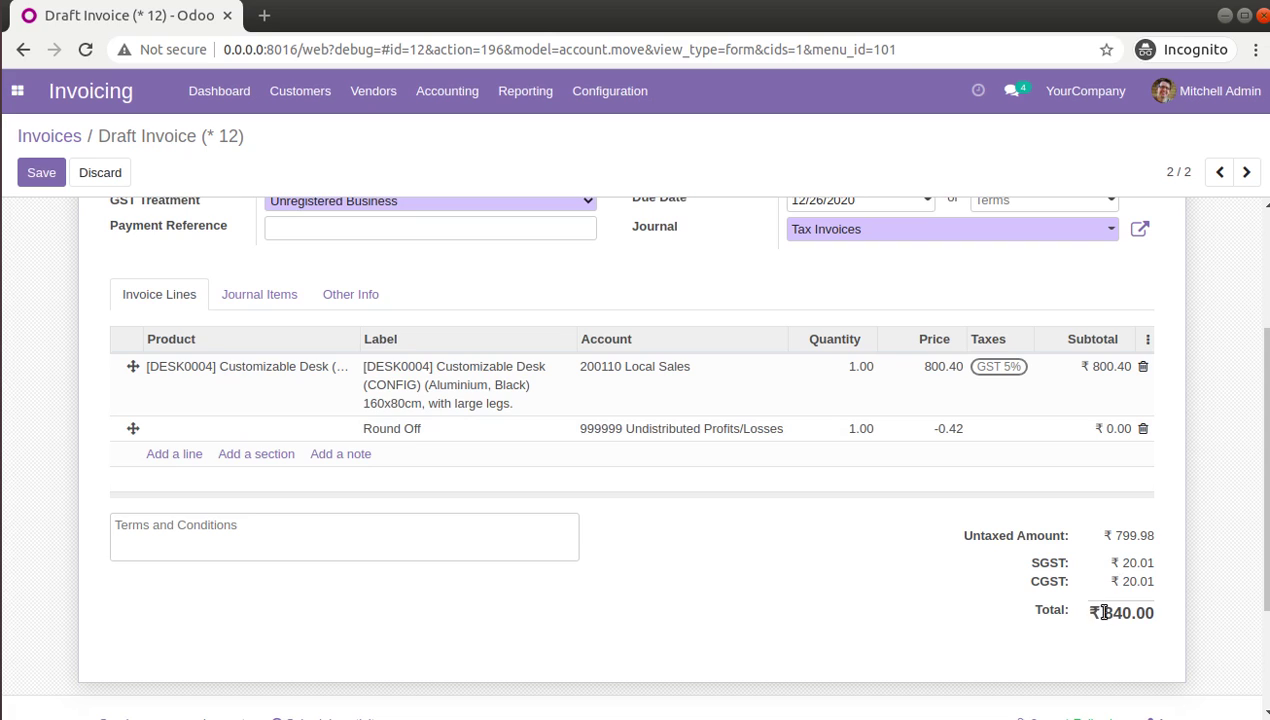
drag(1150, 617, 356, 330)
Save the rounded ₹840.00 invoice and bring up its Print options
click(348, 296)
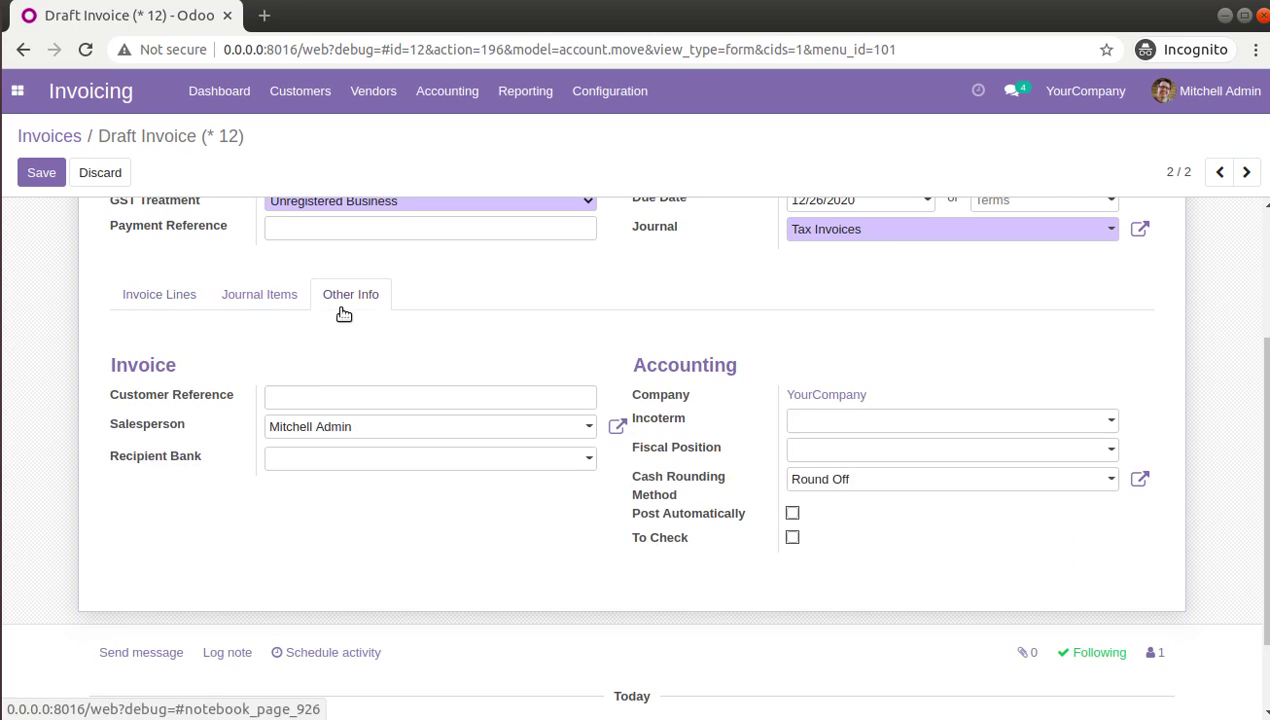
click(156, 298)
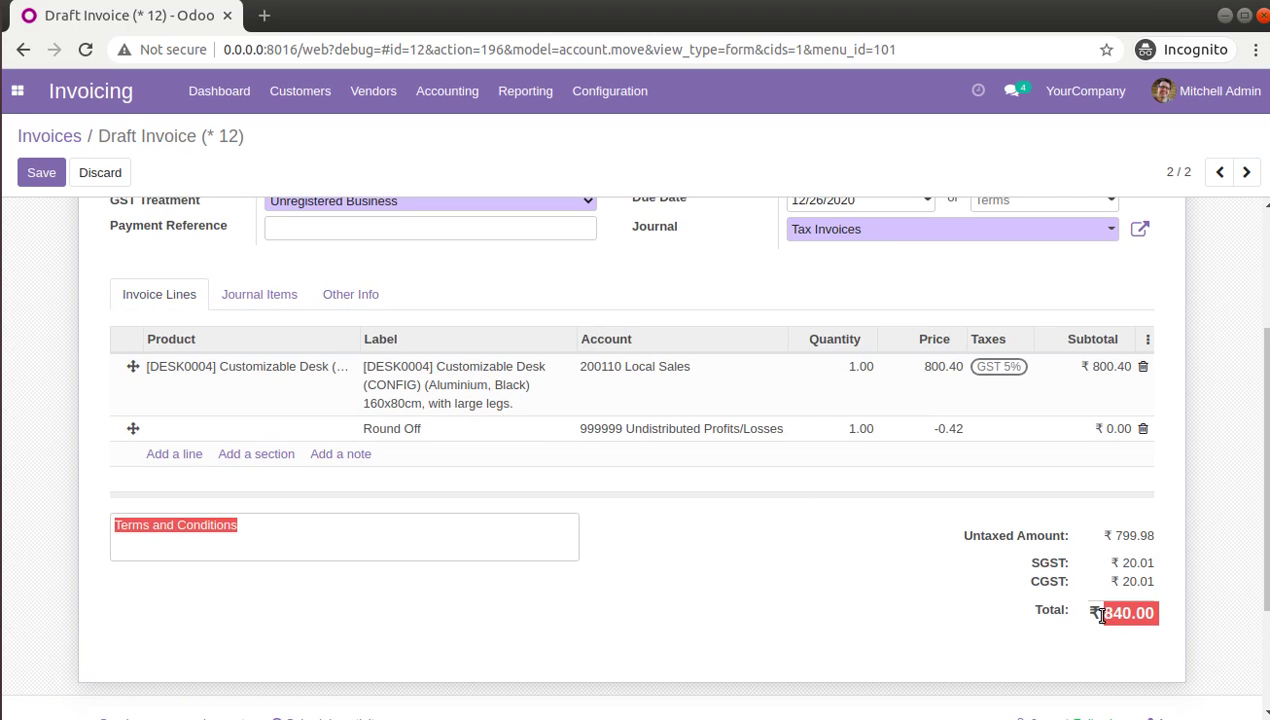
click(48, 184)
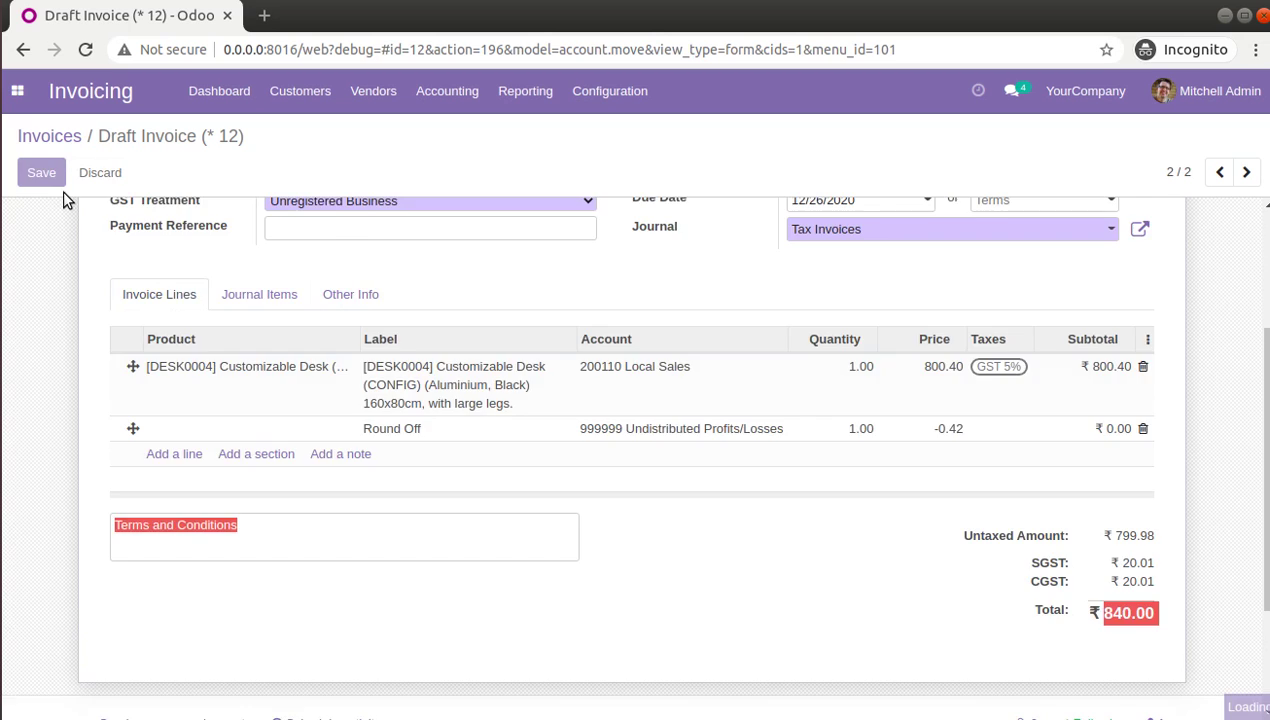
scroll(1206, 435, down, 3)
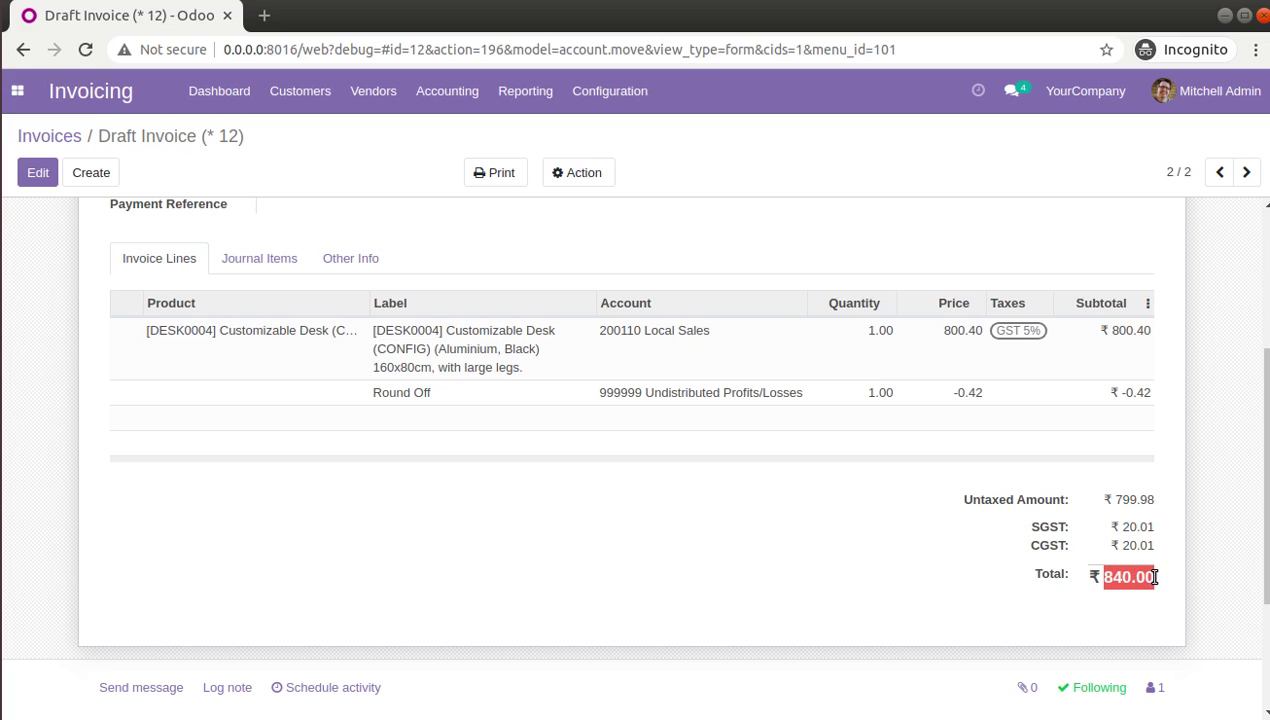
click(497, 174)
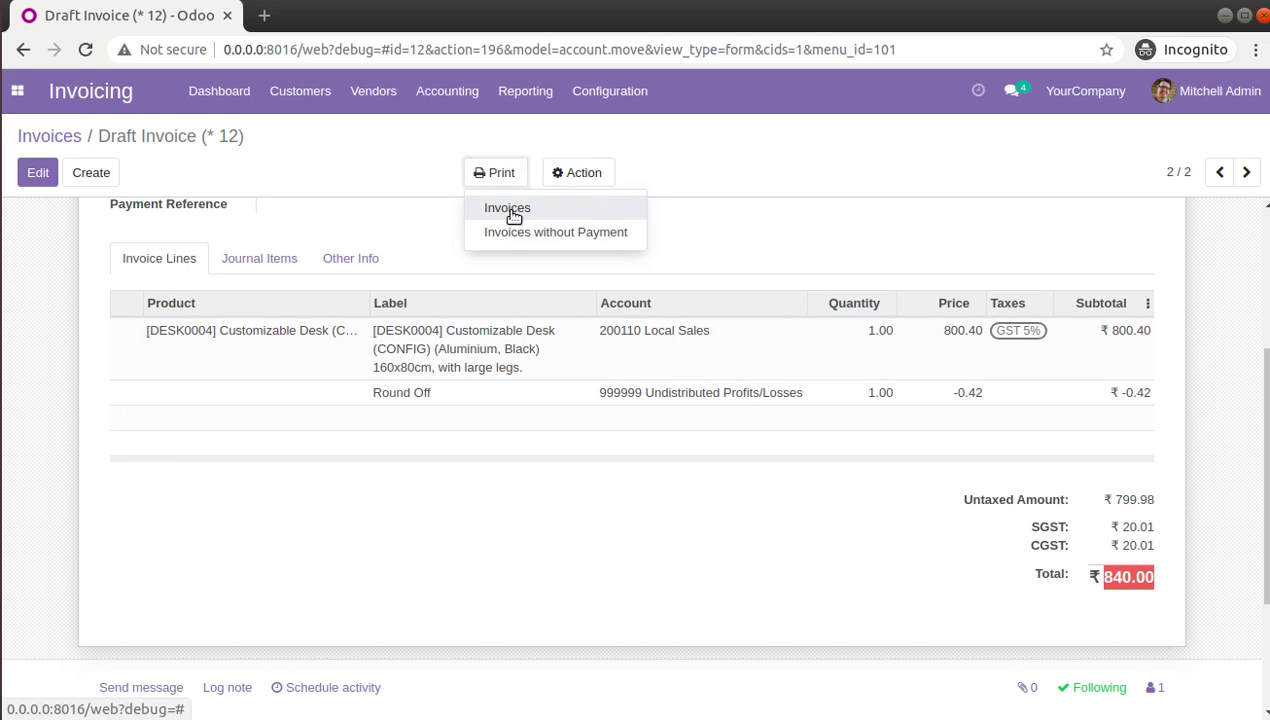
Print the invoice to PDF and check its -0.42 Round Off line and ₹840.00 total
click(509, 211)
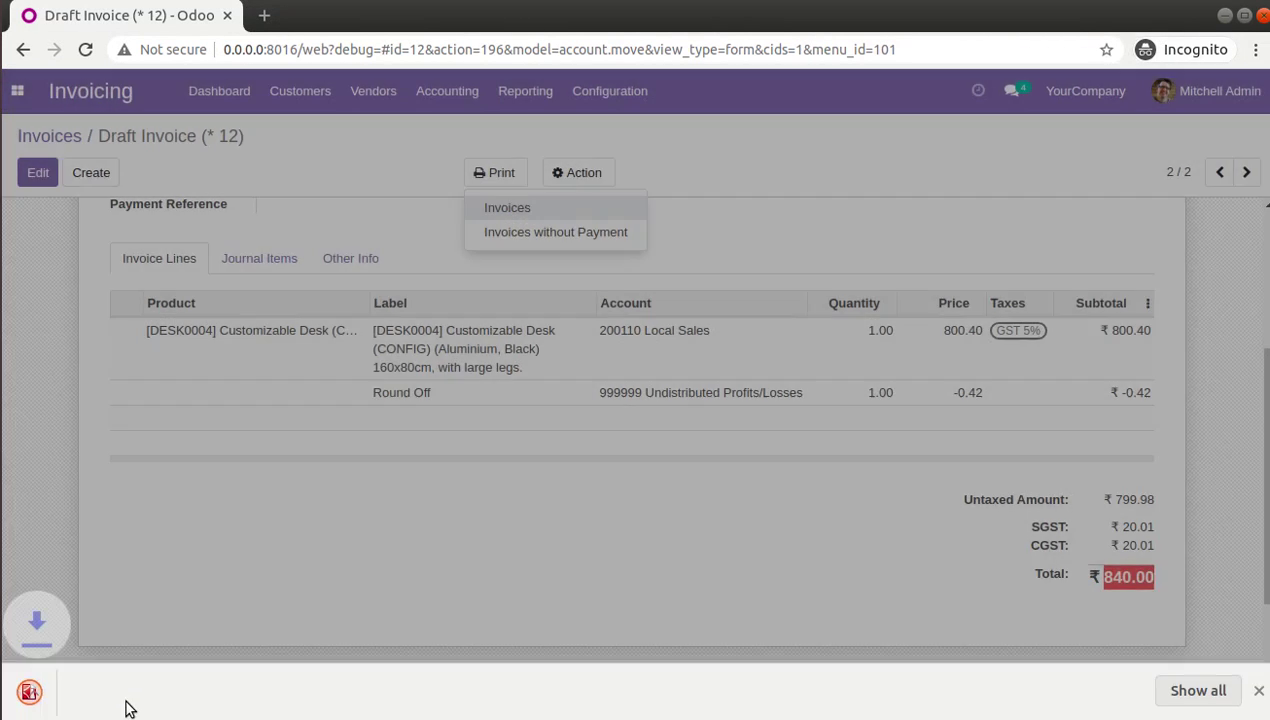
click(128, 705)
scroll(630, 519, down, 1)
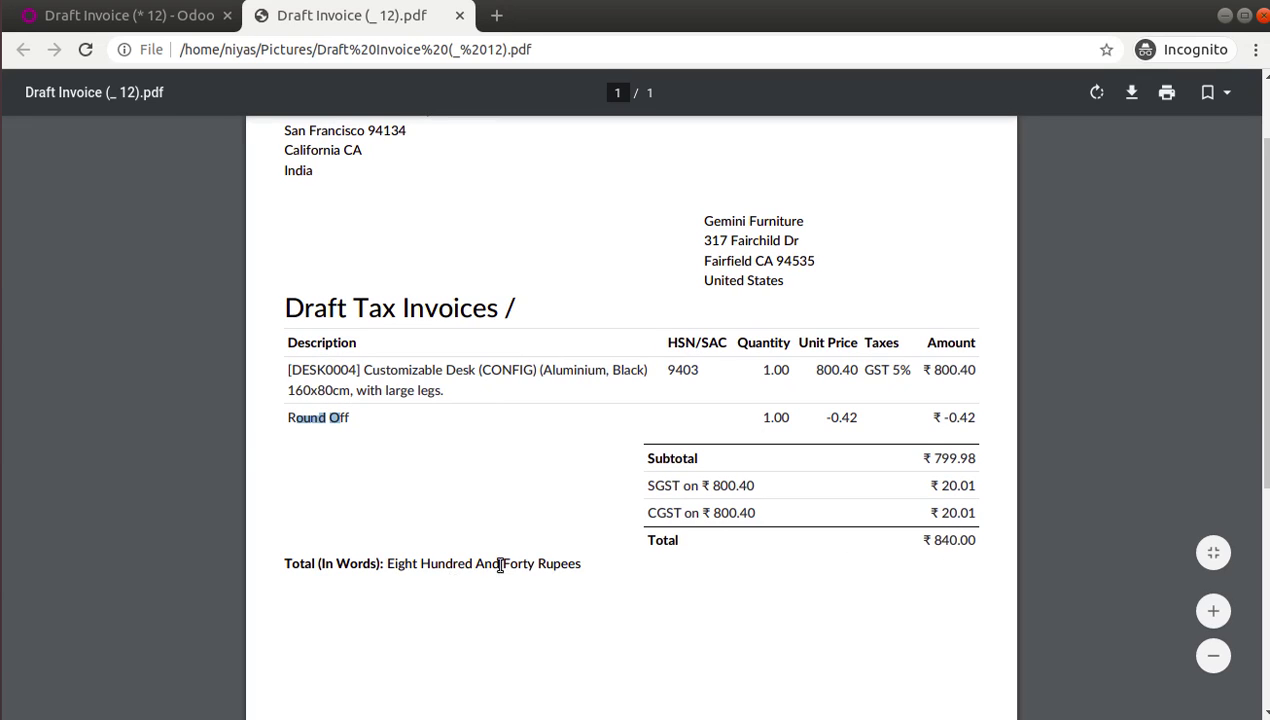
click(166, 24)
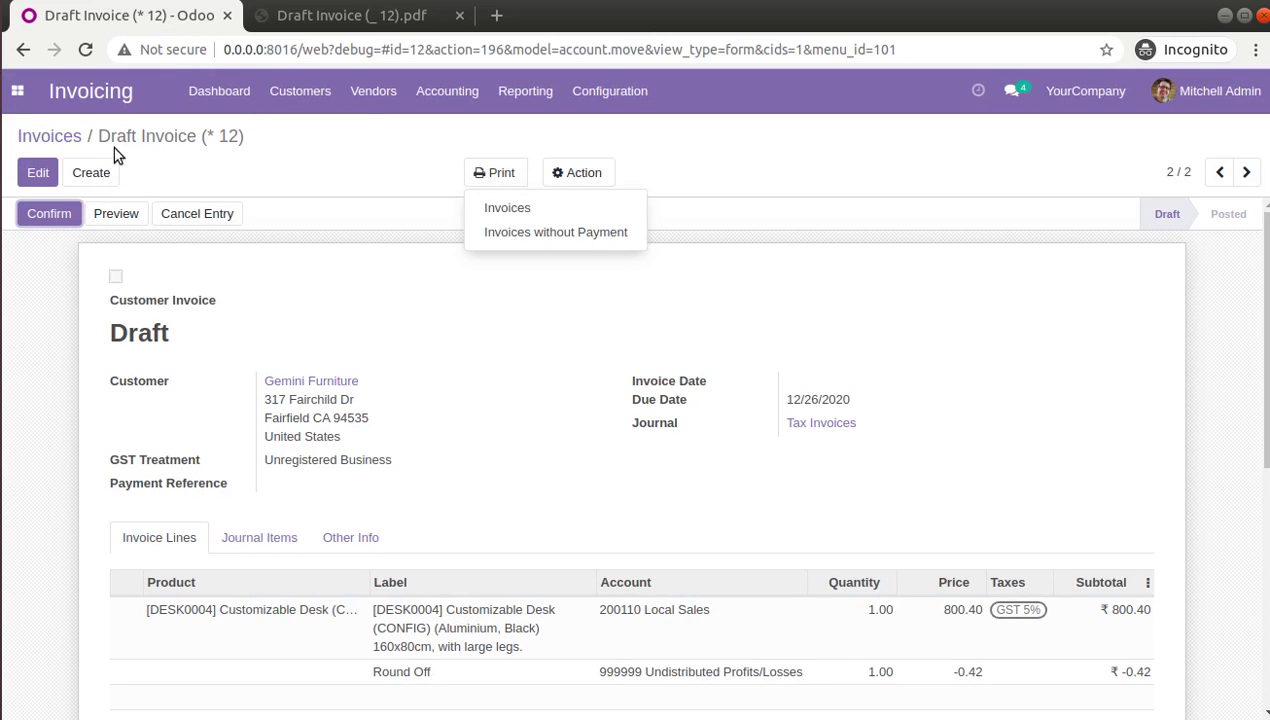
Start a new customer invoice with Round Off cash rounding, then head for the Settings app
click(64, 144)
click(41, 176)
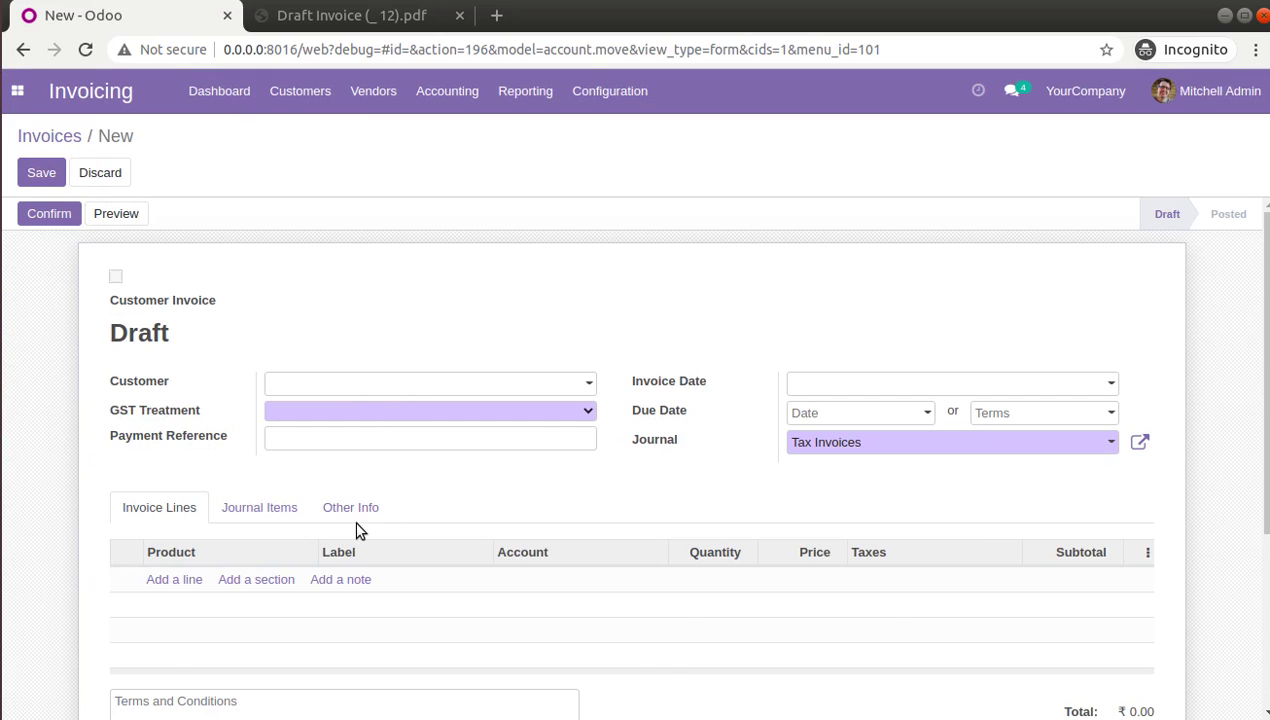
click(340, 510)
scroll(790, 560, down, 3)
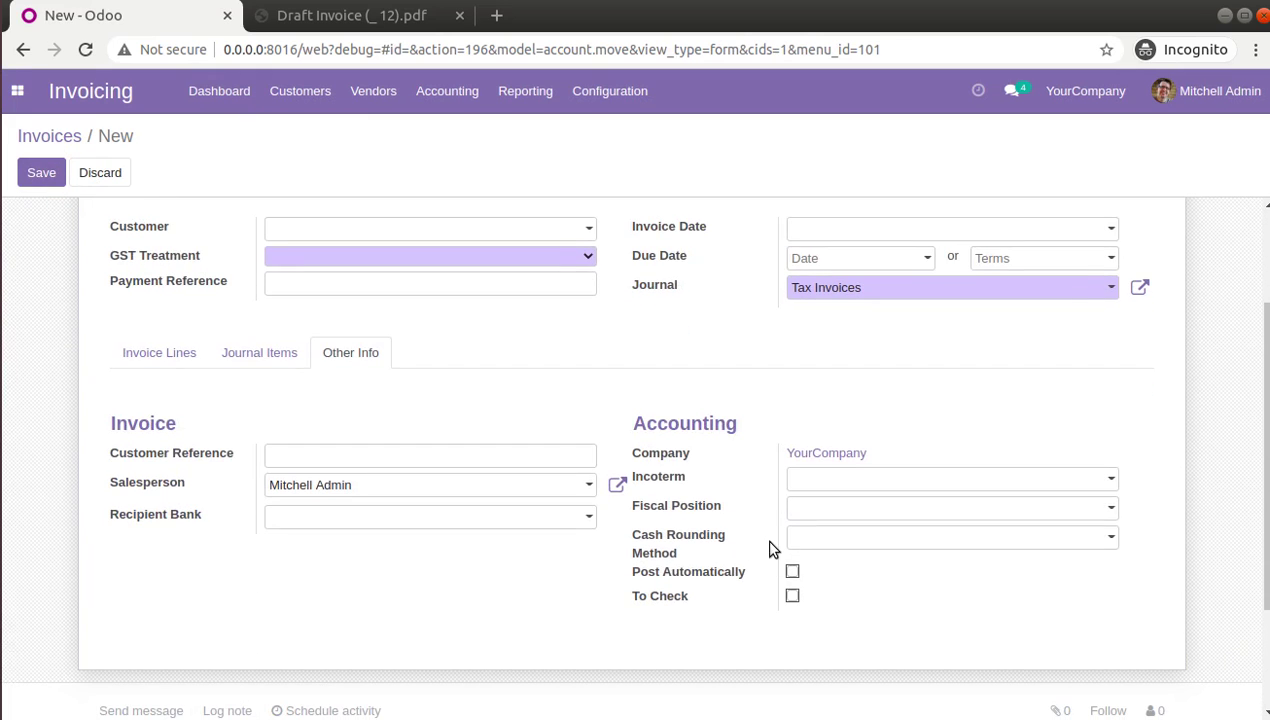
click(815, 540)
click(824, 564)
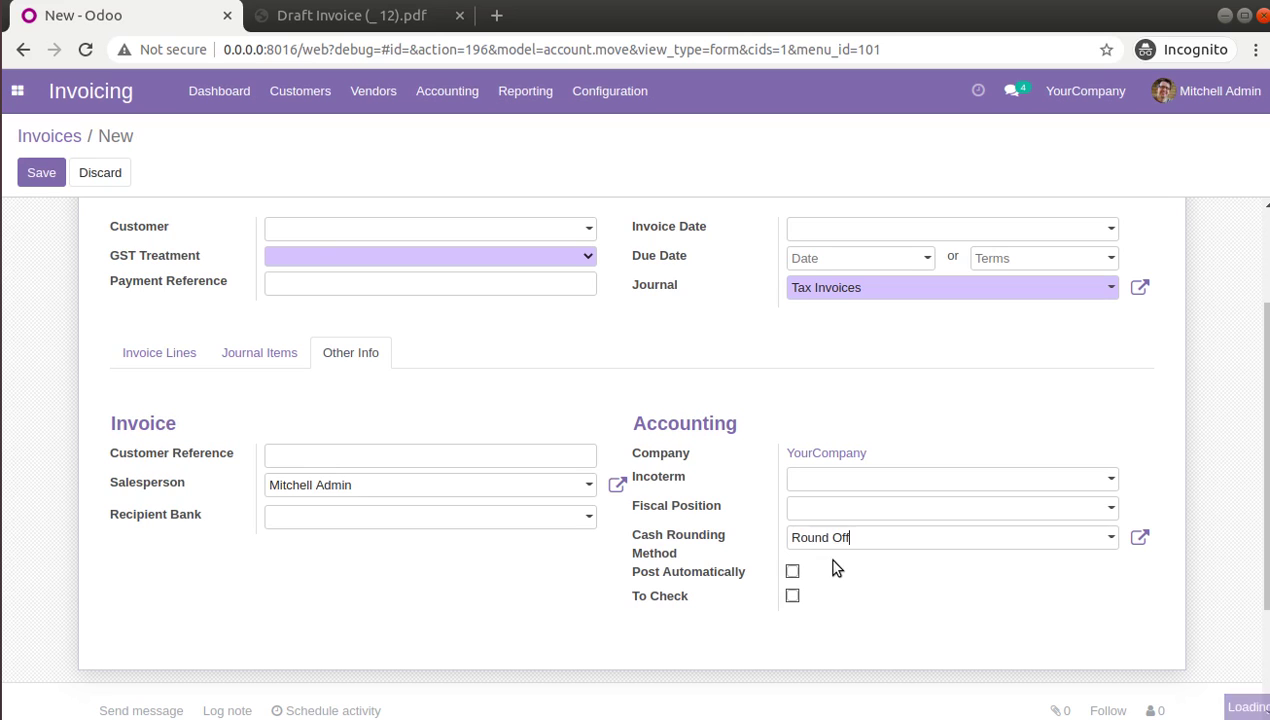
click(17, 91)
click(45, 205)
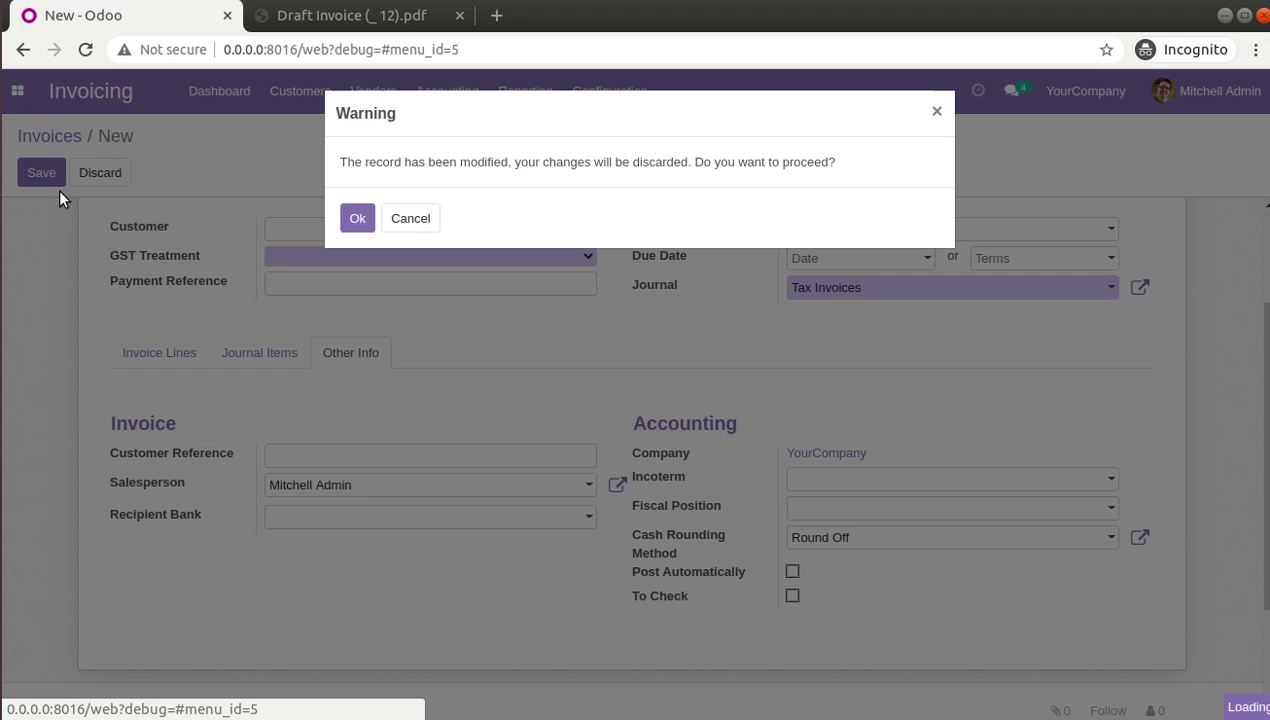
Discard the unsaved invoice and activate developer mode in Settings
click(356, 220)
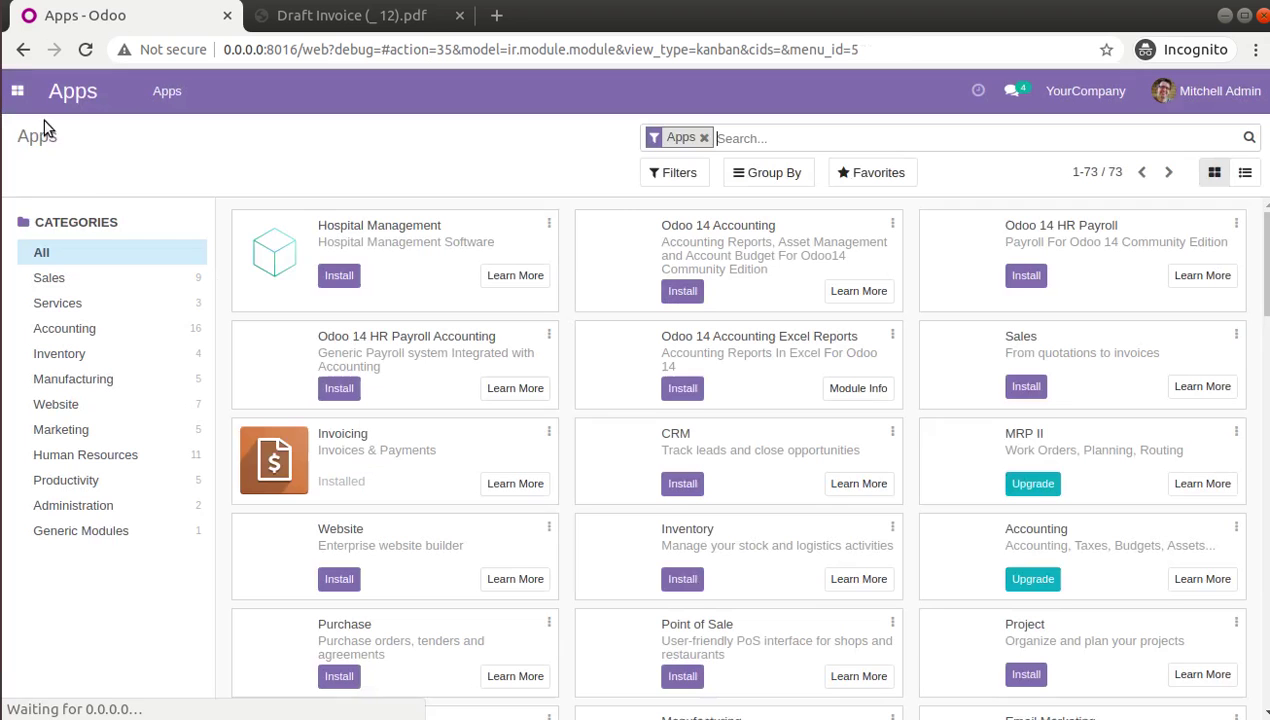
click(17, 93)
click(64, 210)
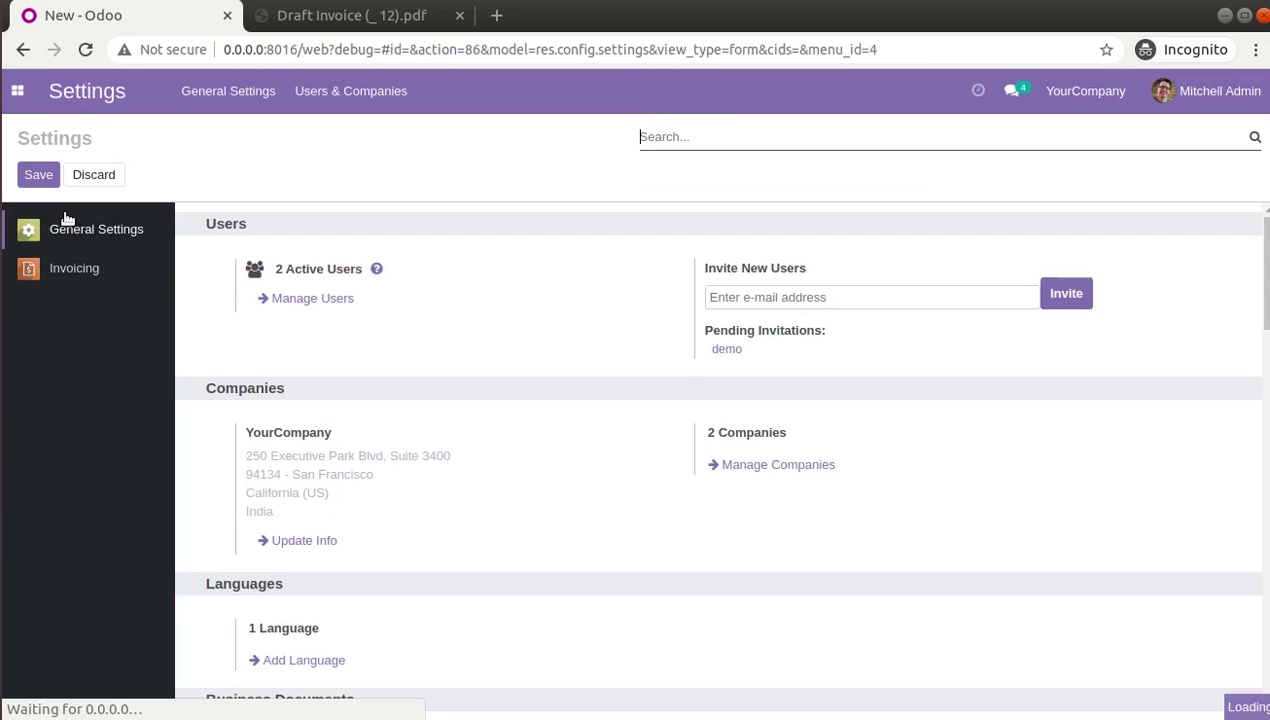
scroll(1263, 510, down, 10)
scroll(1263, 510, down, 5)
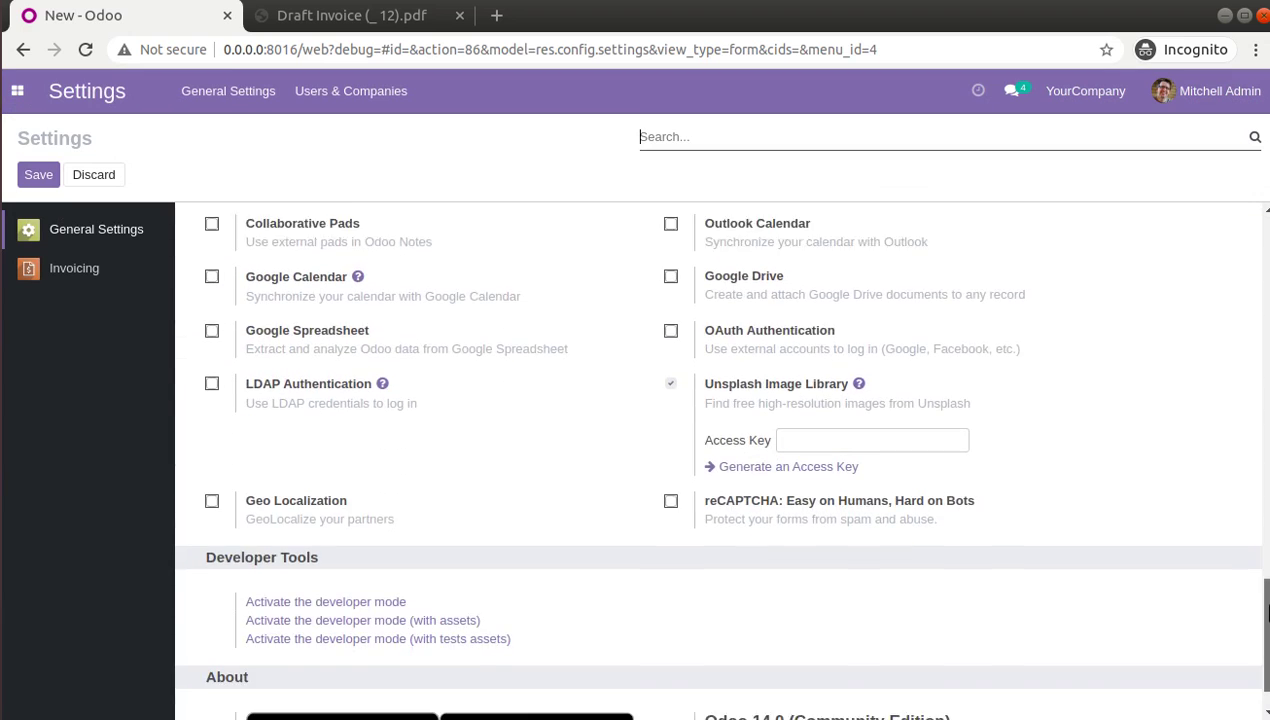
click(366, 543)
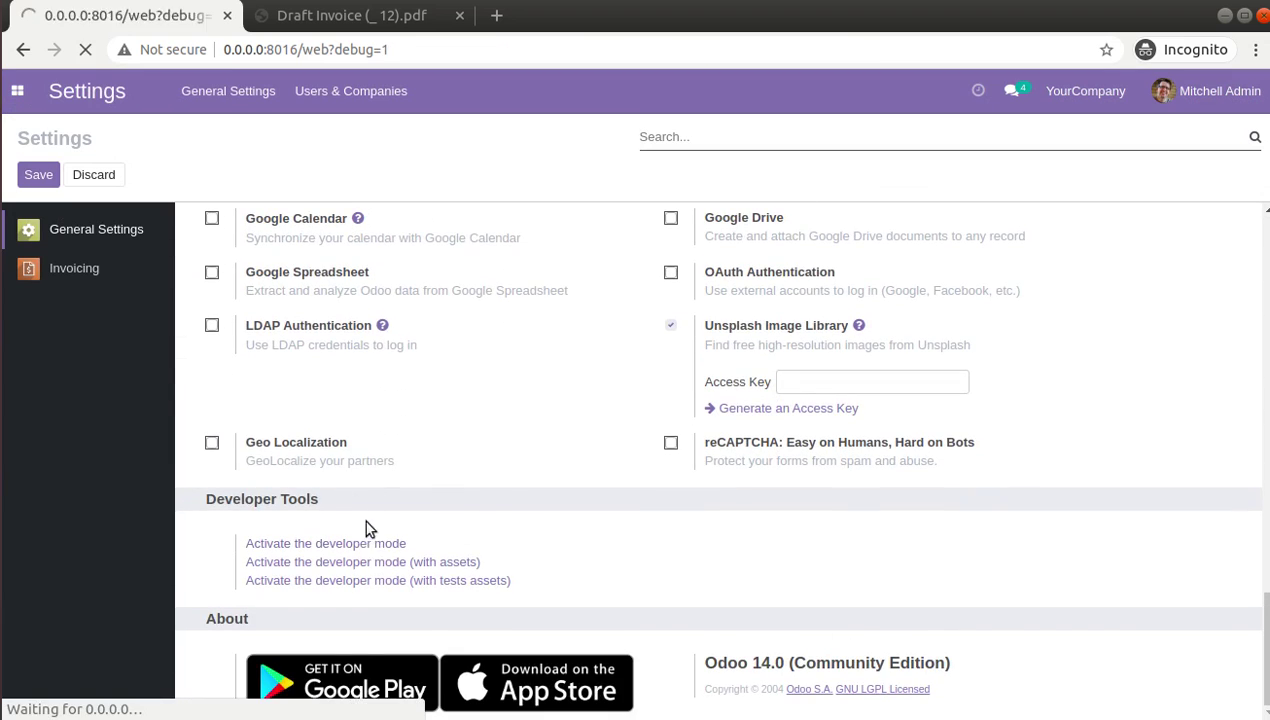
Start a fresh customer invoice in Invoicing and show its Other Info
click(18, 90)
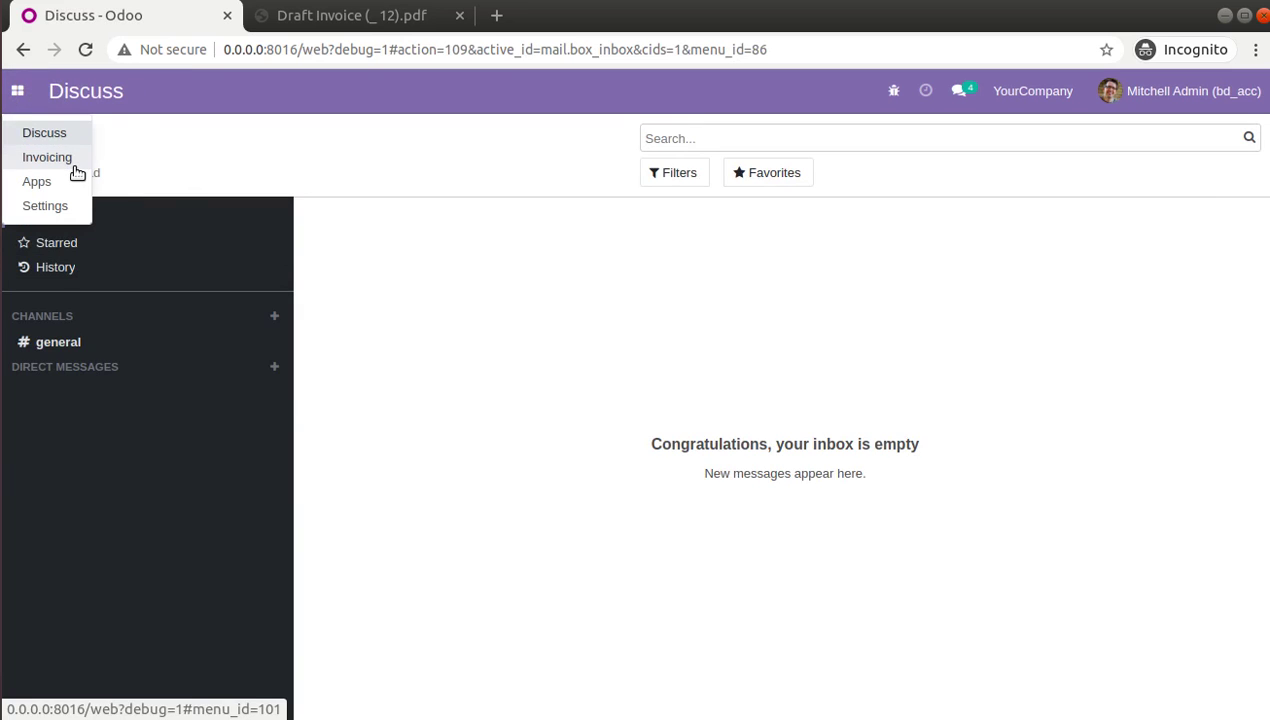
click(71, 160)
click(299, 91)
click(303, 129)
click(50, 174)
click(330, 510)
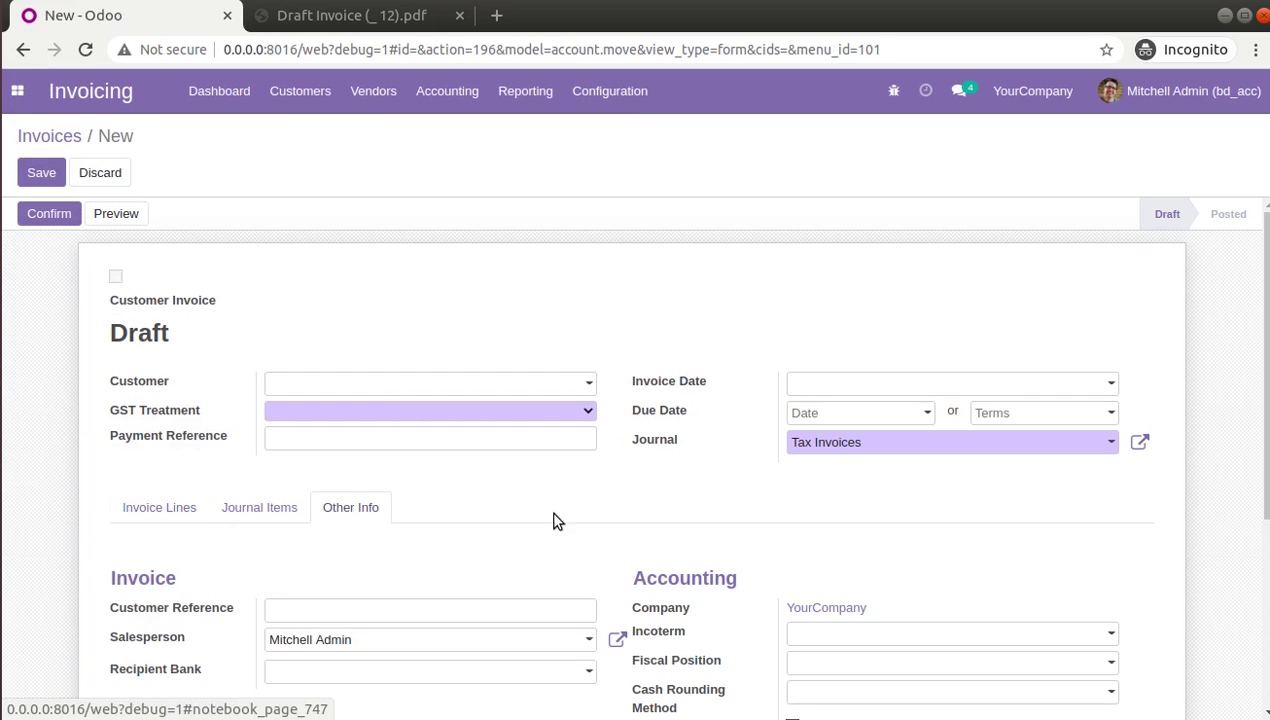
Save Cash Rounding Method = Round Off as the all-users invoice default, then reload the page
scroll(900, 600, down, 2)
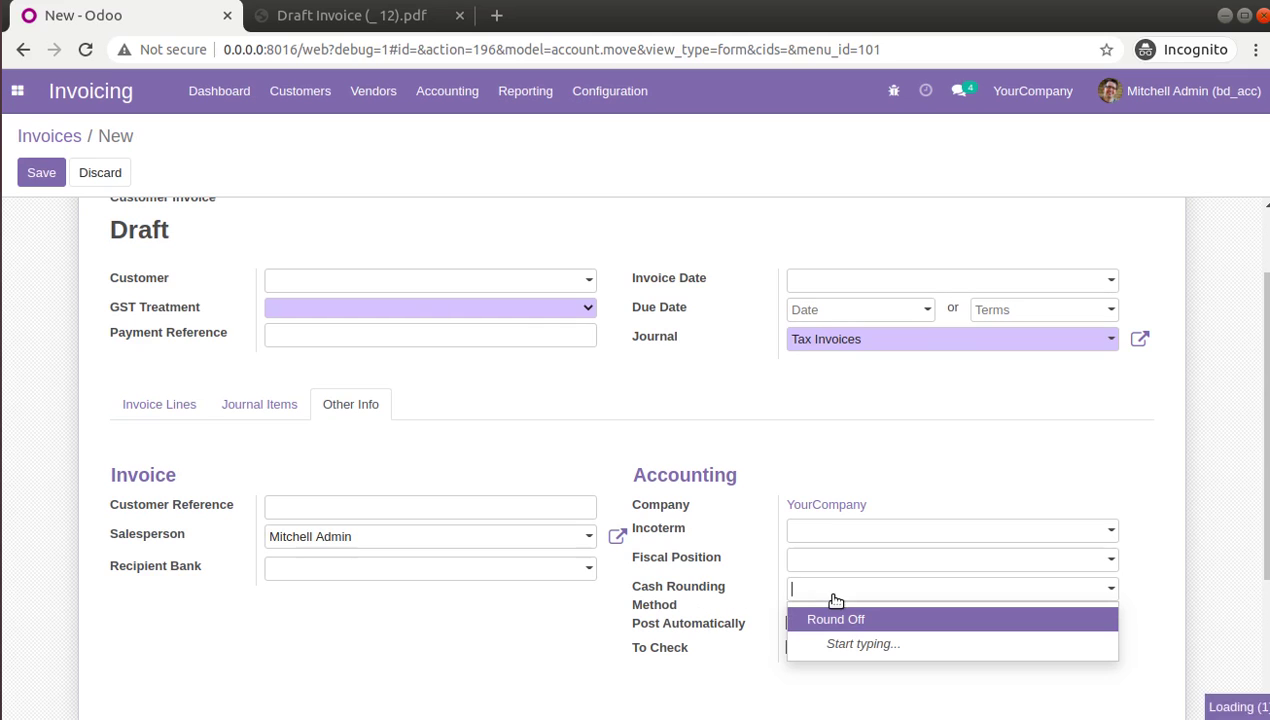
click(837, 620)
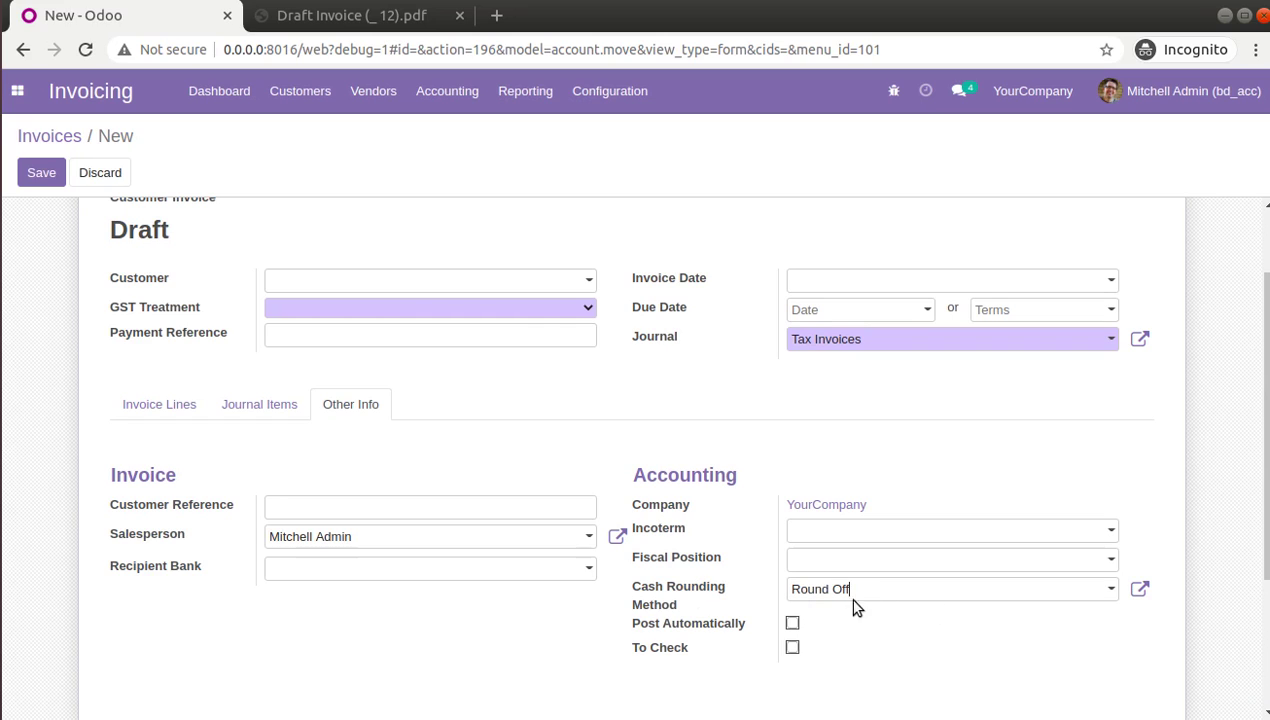
click(893, 91)
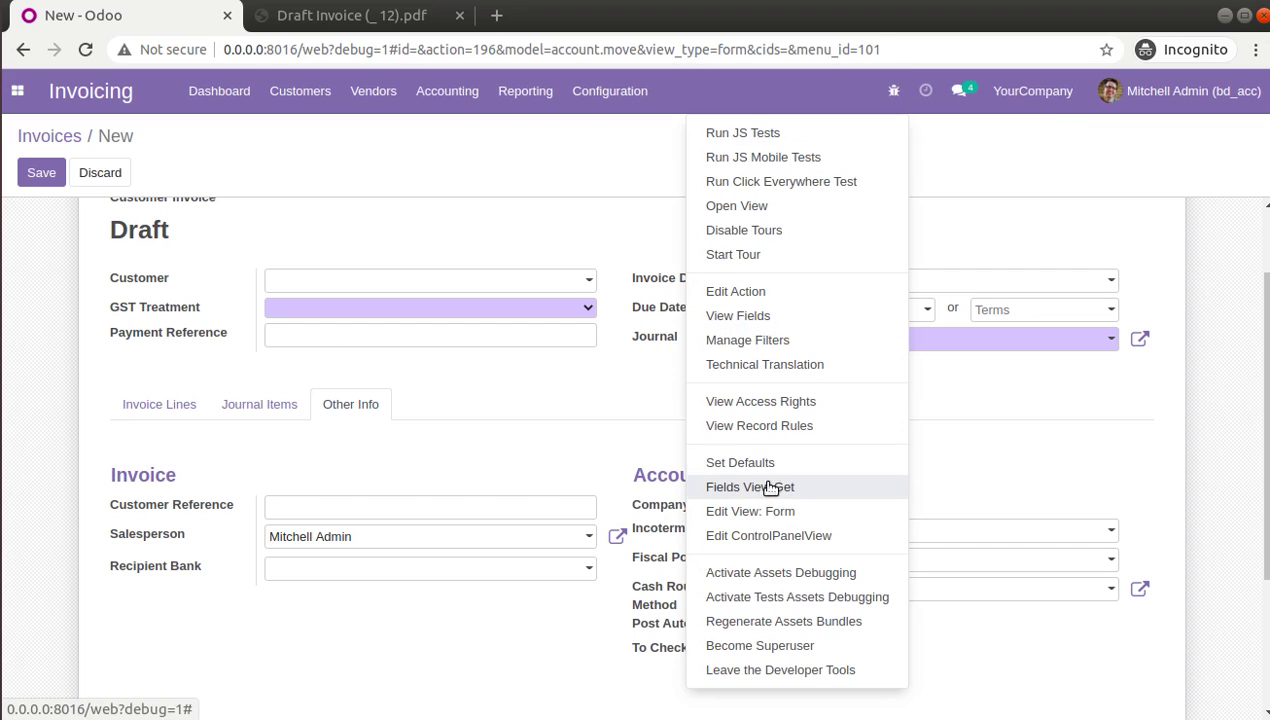
click(738, 464)
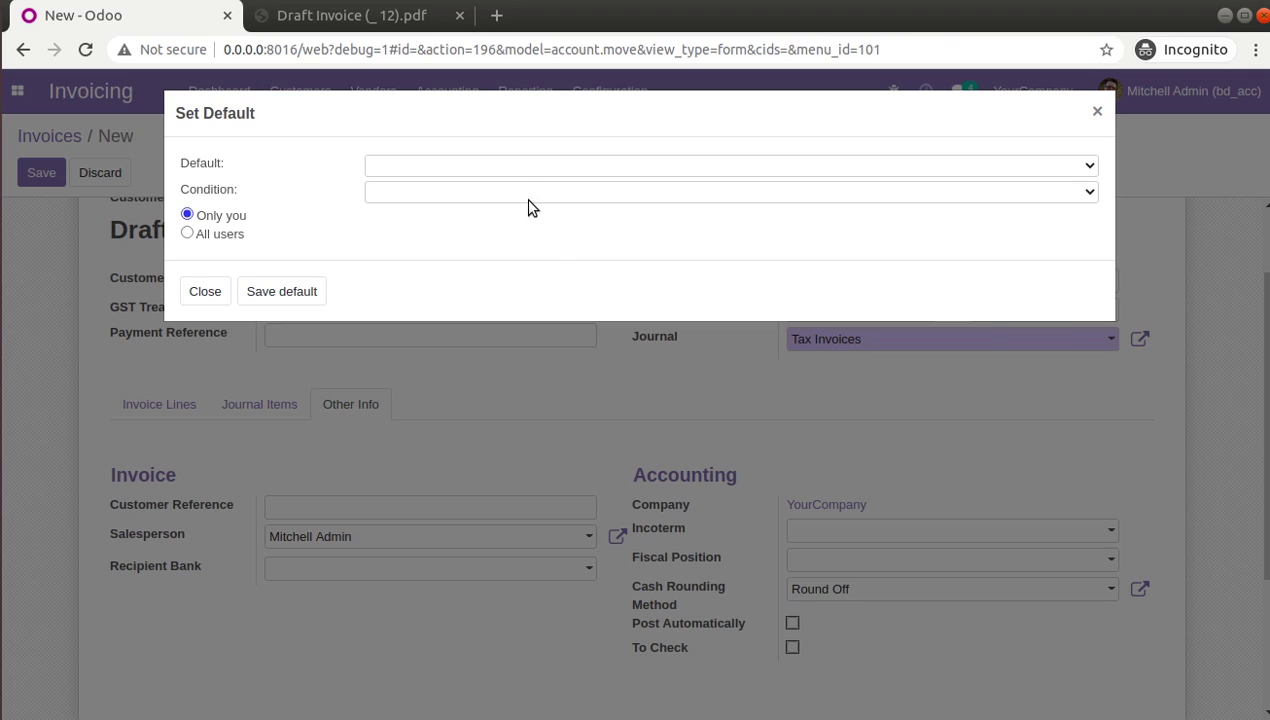
click(487, 176)
click(491, 200)
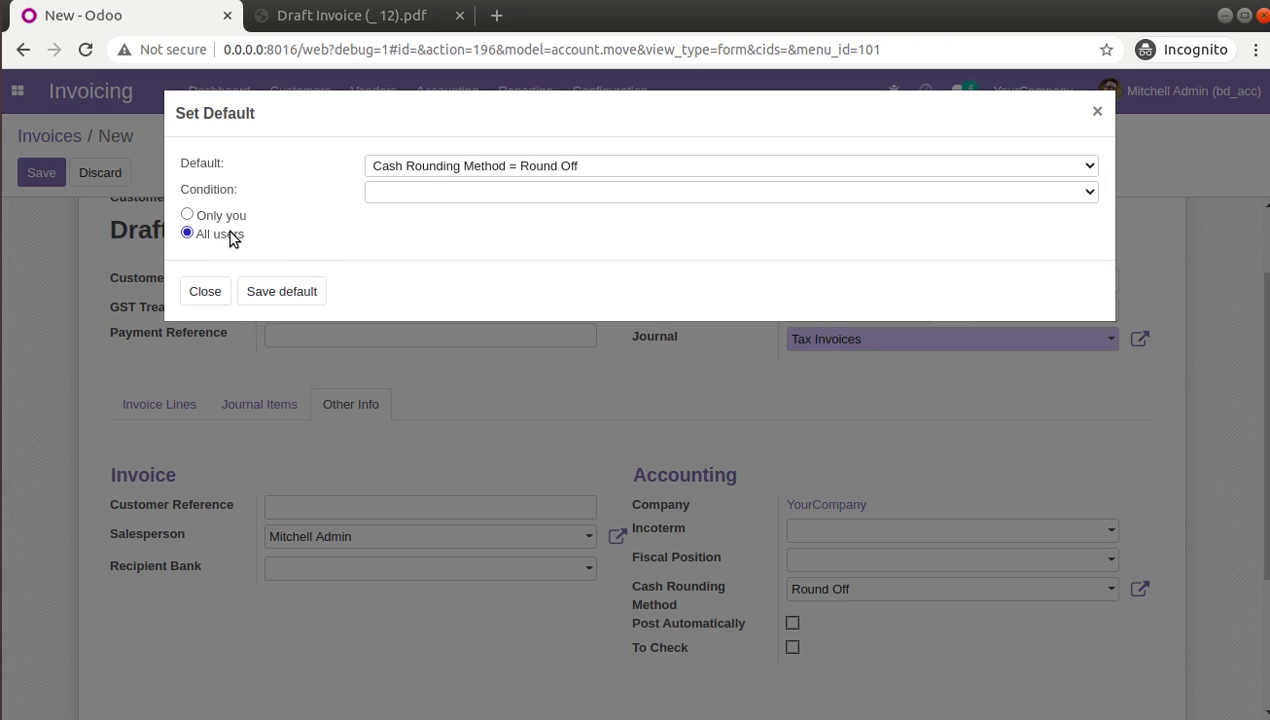
click(262, 293)
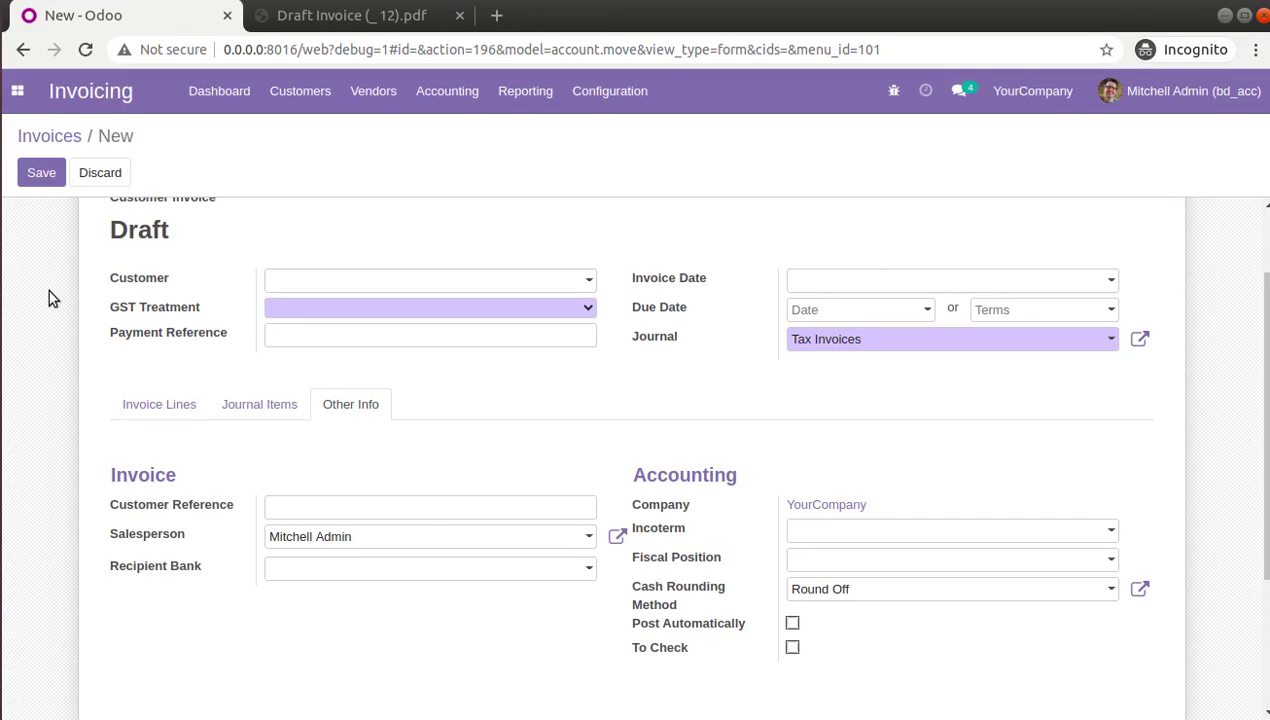
click(85, 52)
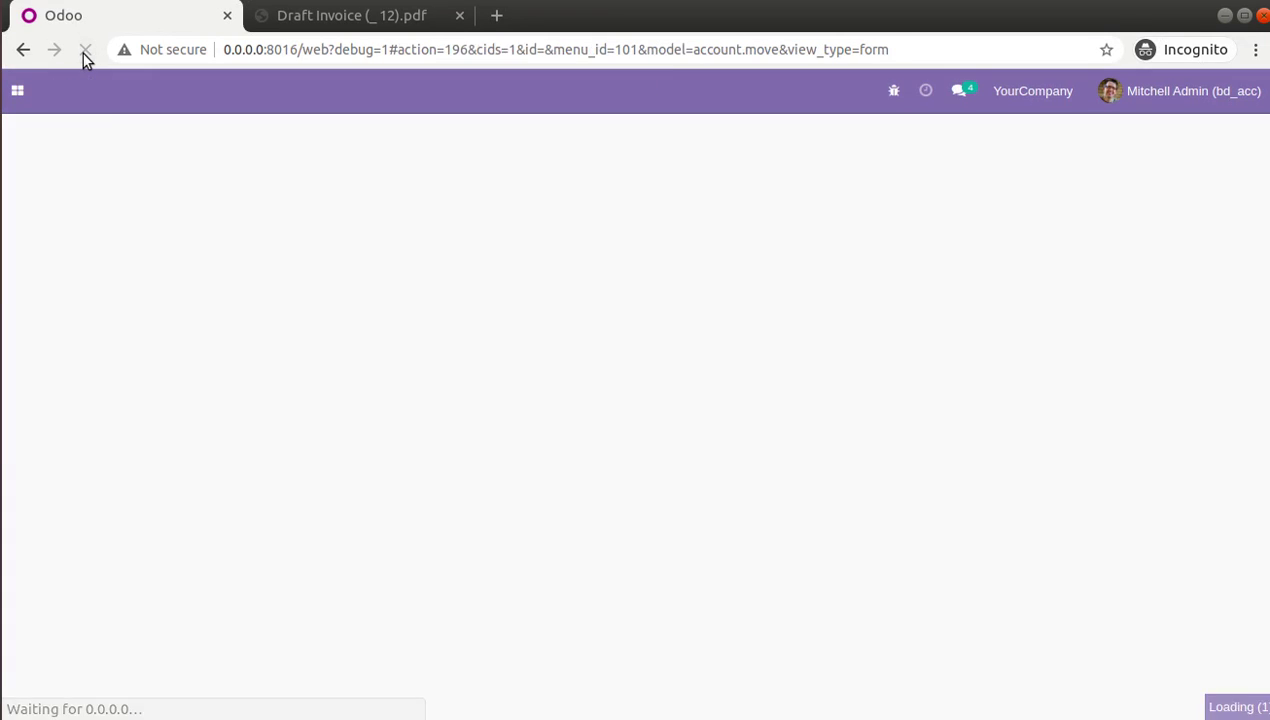
Start a new invoice for Azure Interior with GST treatment Unregistered Business
click(38, 134)
click(43, 172)
click(335, 505)
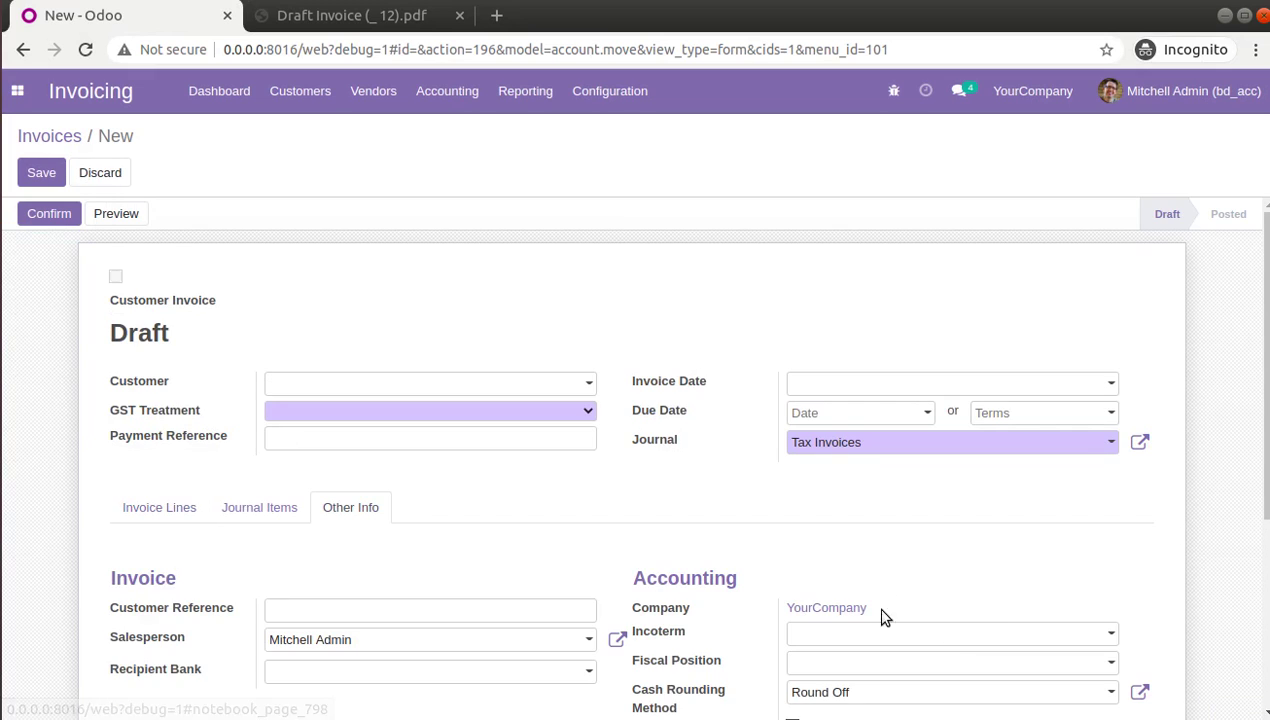
scroll(742, 636, down, 2)
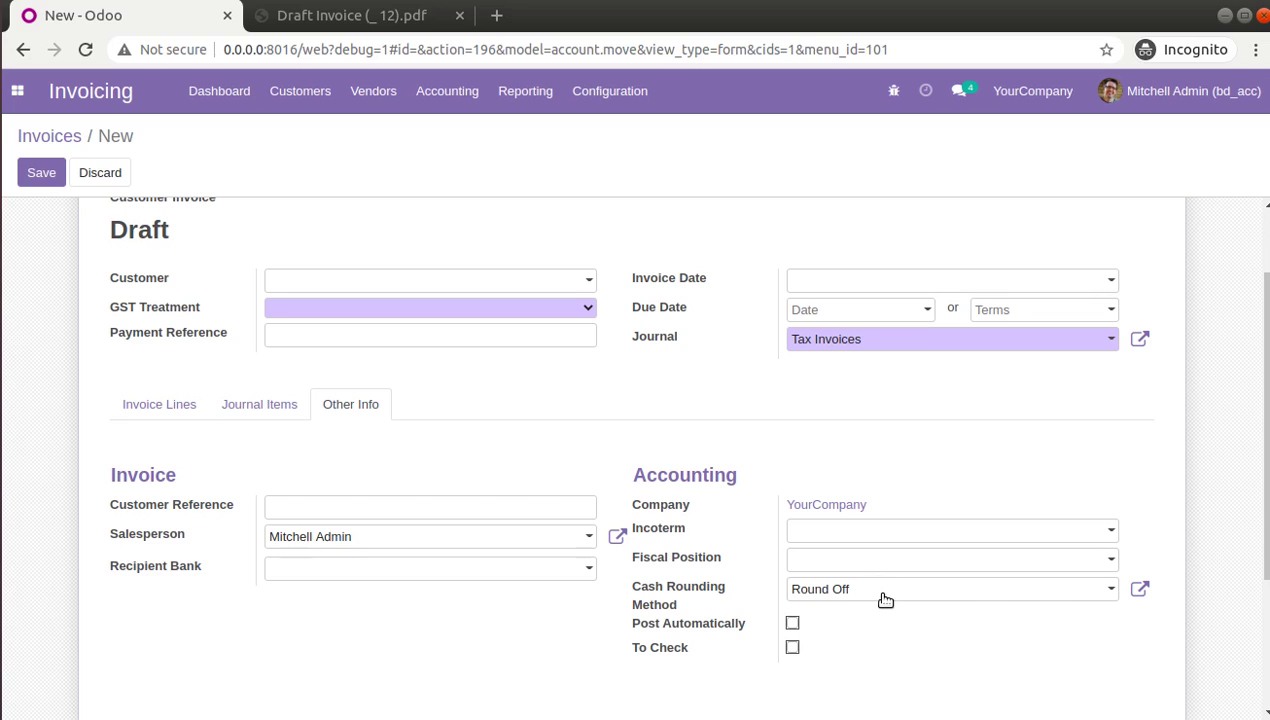
click(194, 421)
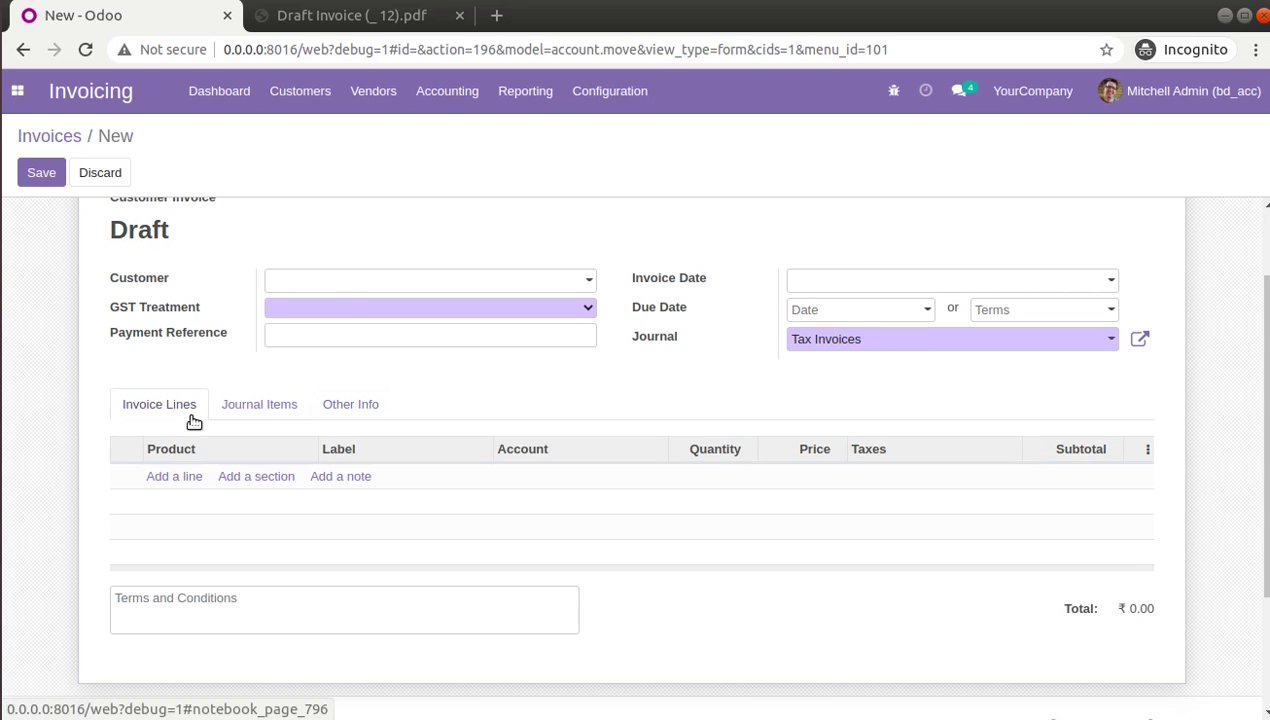
click(335, 282)
click(377, 410)
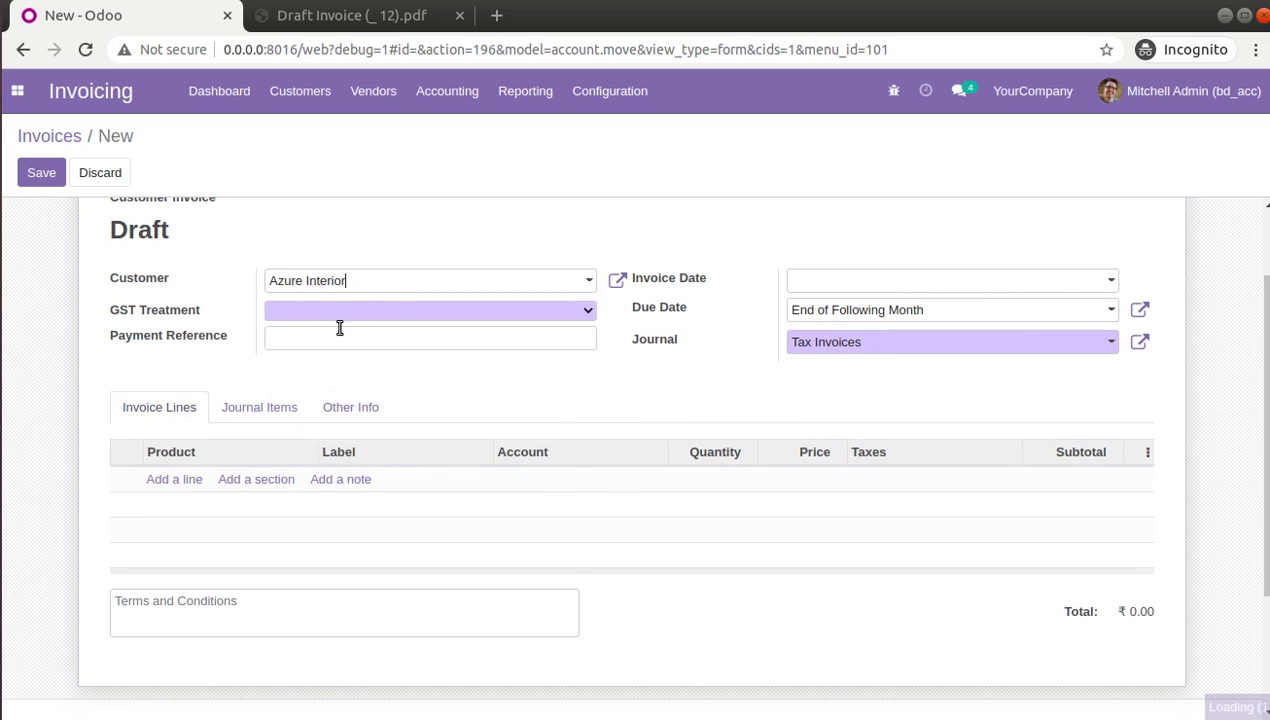
click(340, 311)
click(351, 357)
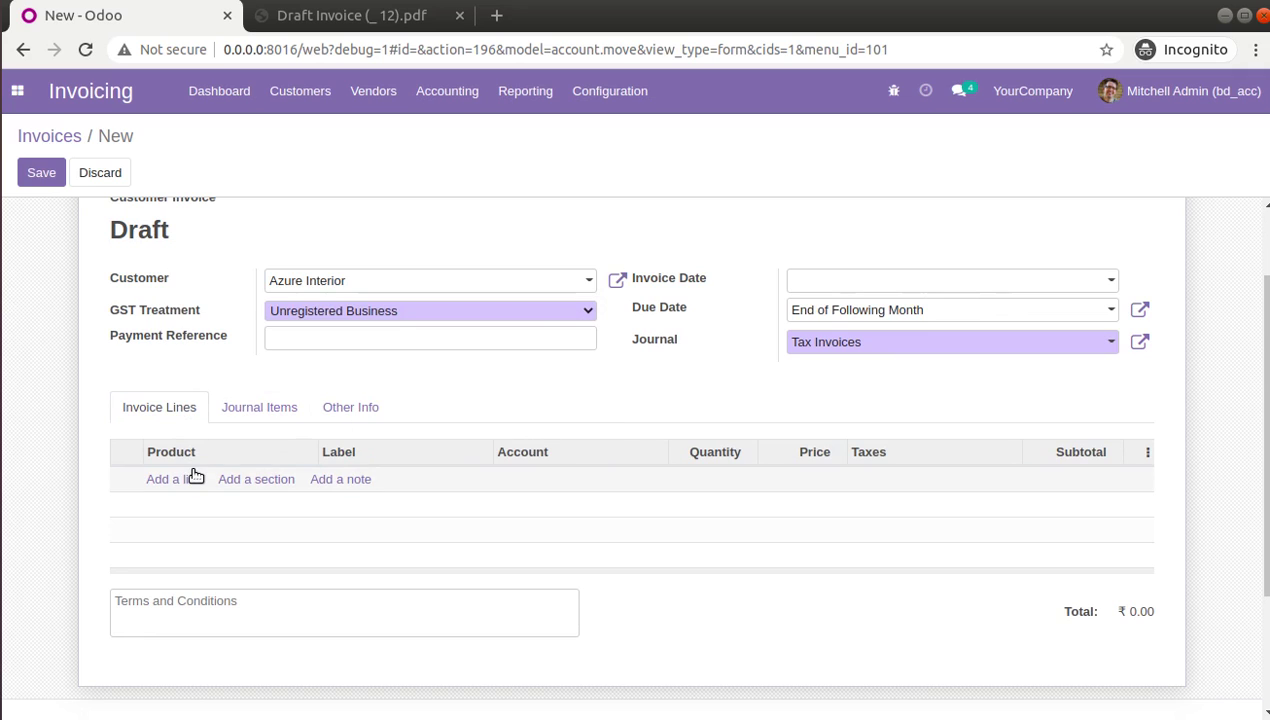
Add three [E-COM06] Corner Desk Right Sit lines to the invoice
click(197, 479)
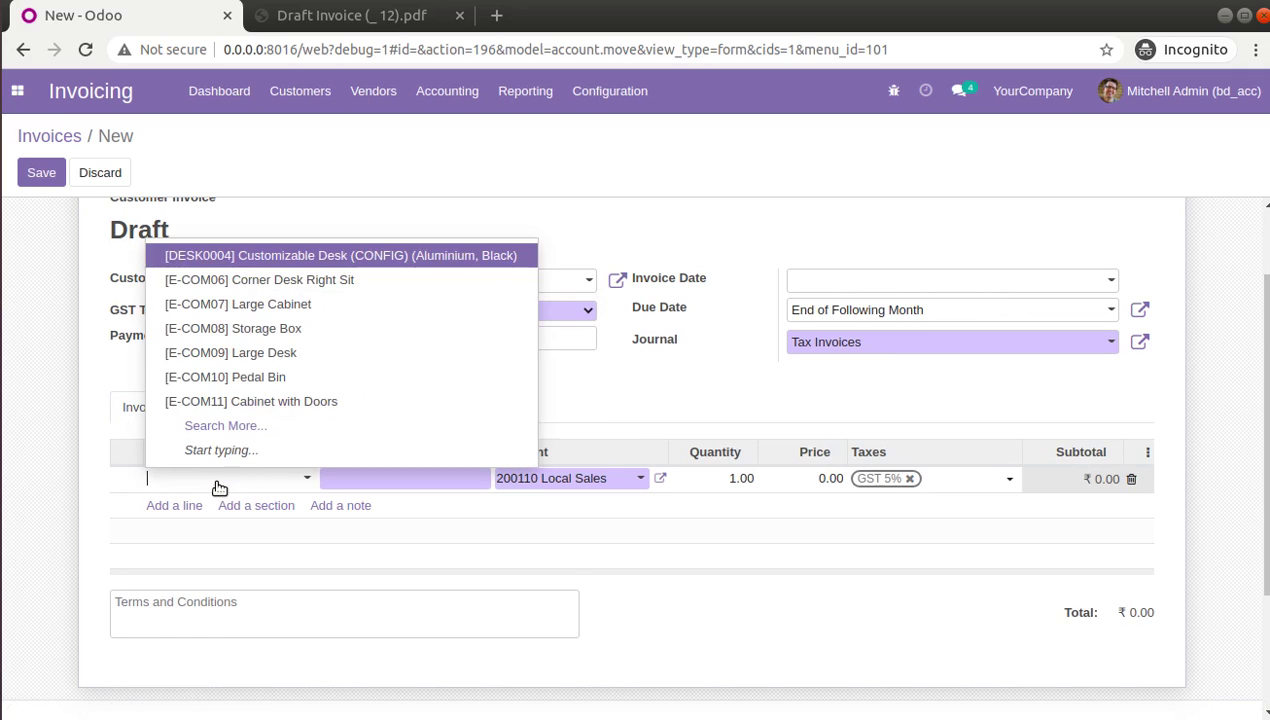
click(300, 289)
click(187, 525)
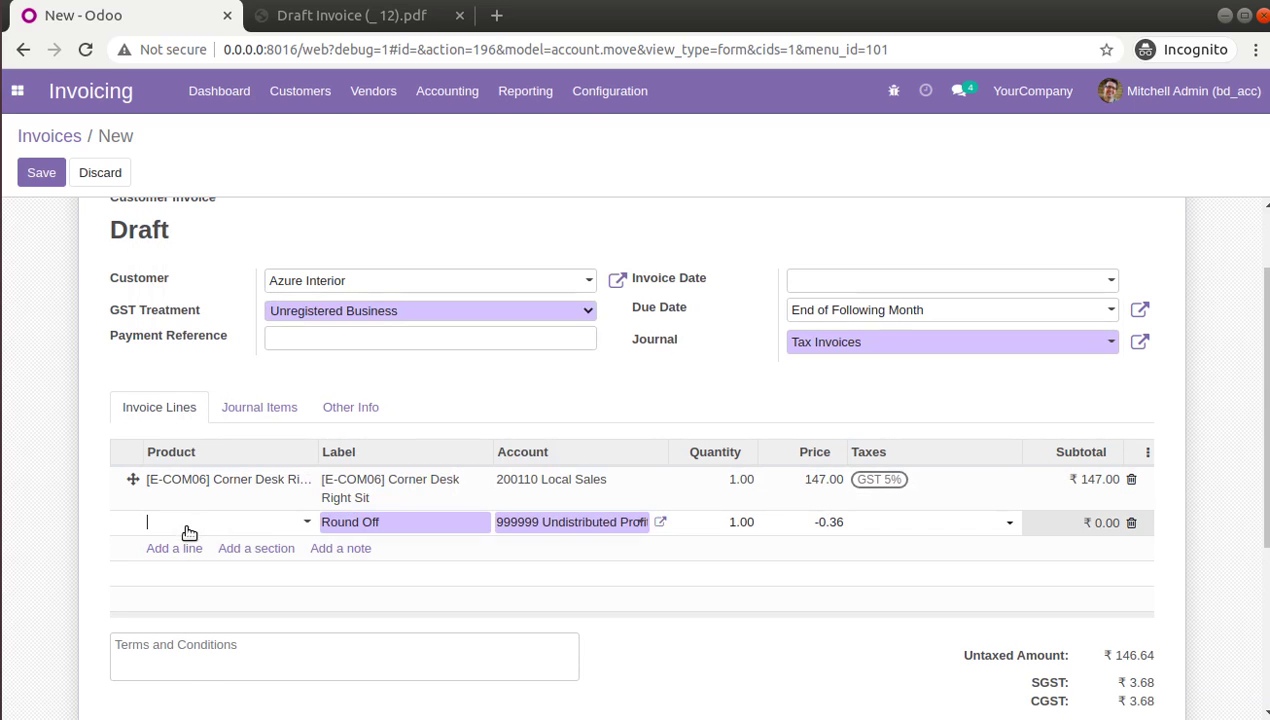
click(178, 549)
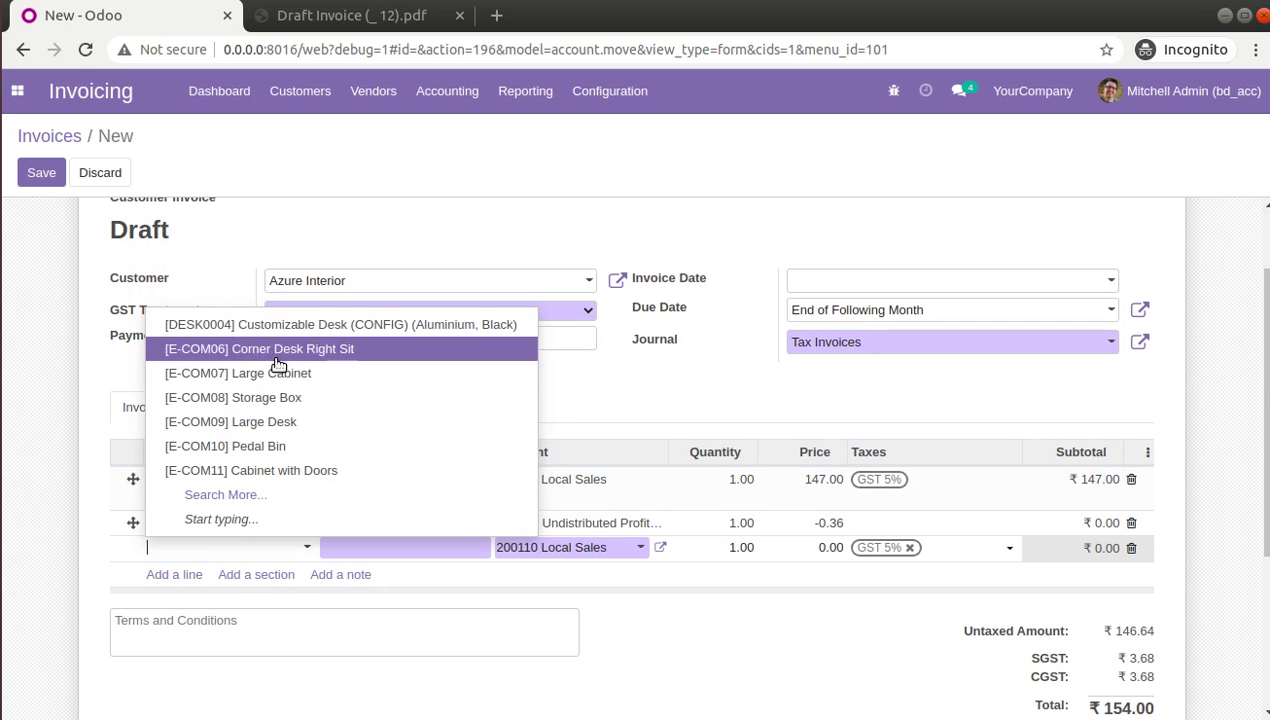
click(277, 349)
scroll(950, 550, down, 1)
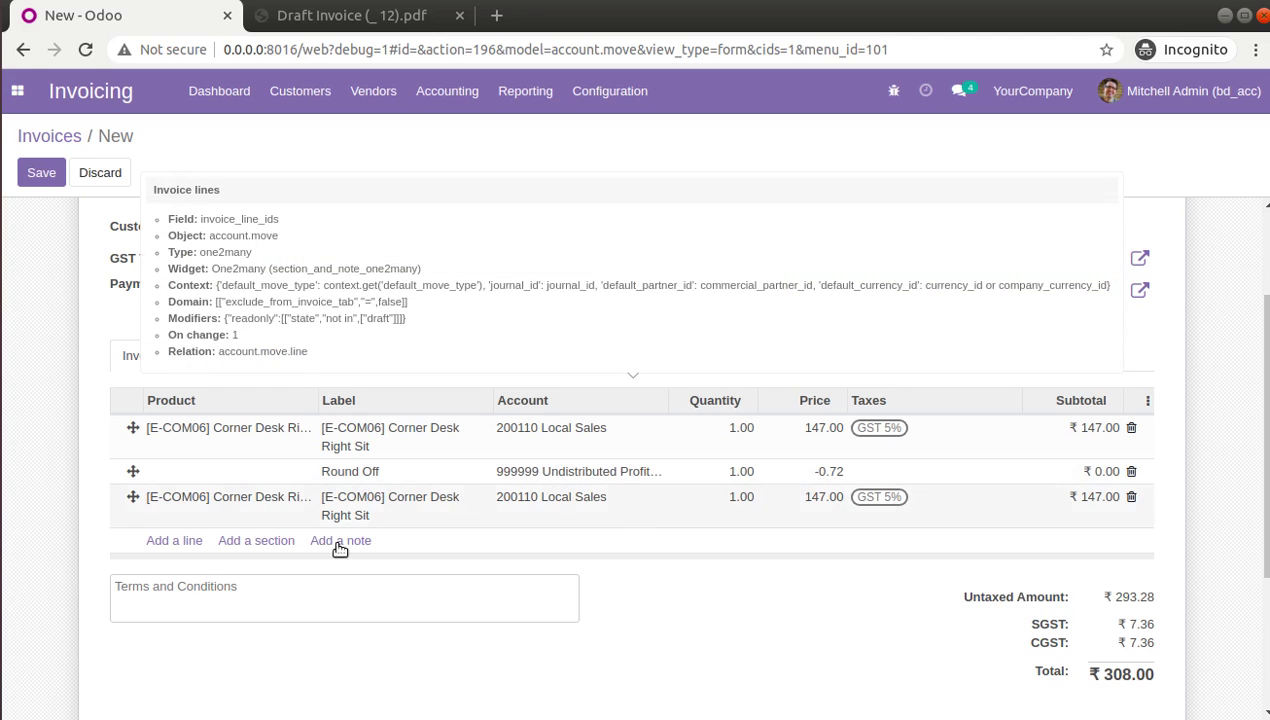
click(175, 540)
click(218, 542)
click(330, 261)
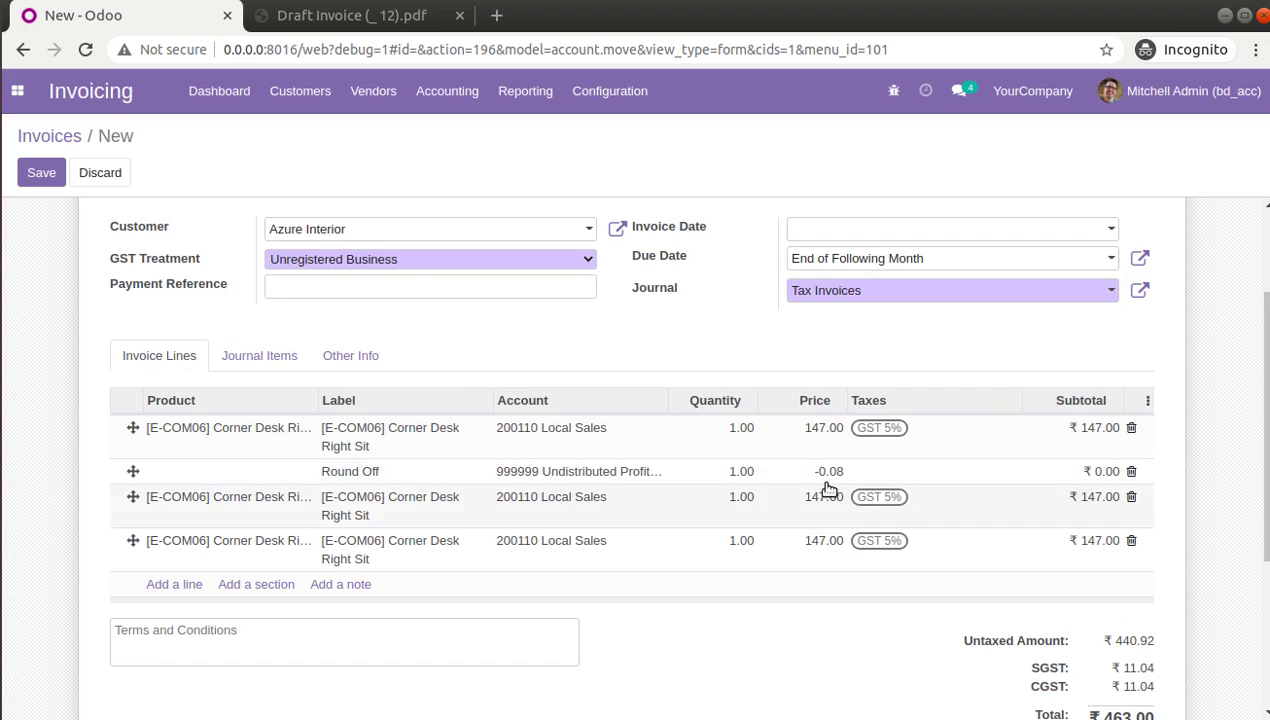
scroll(1014, 477, down, 2)
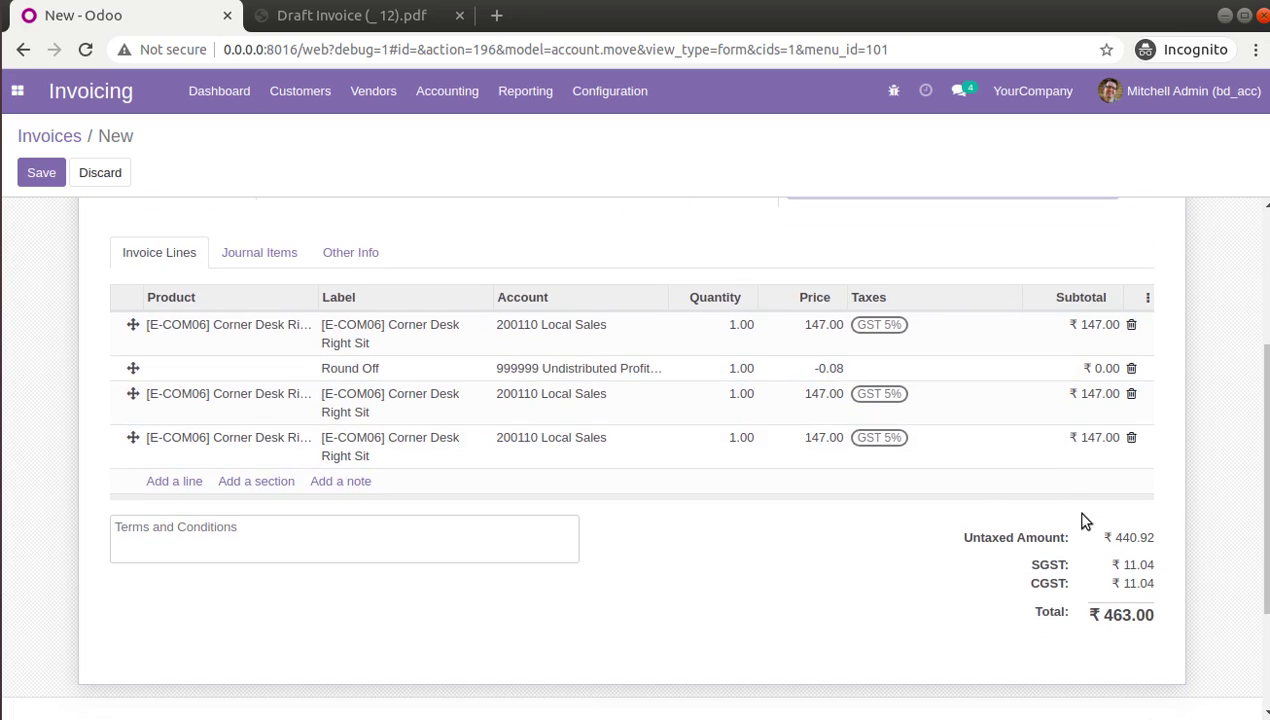
scroll(958, 417, up, 3)
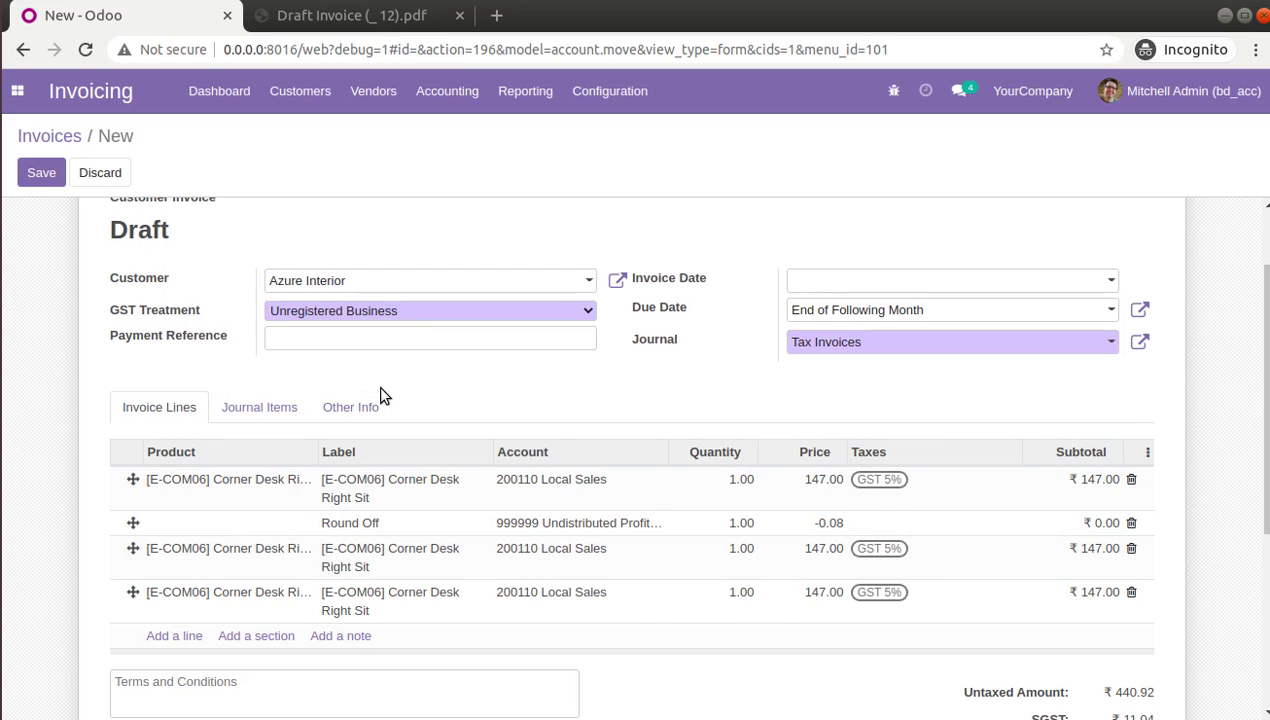
Open the Round Off cash rounding method's details from Other Info
click(356, 405)
scroll(1005, 545, down, 2)
click(1140, 489)
click(423, 284)
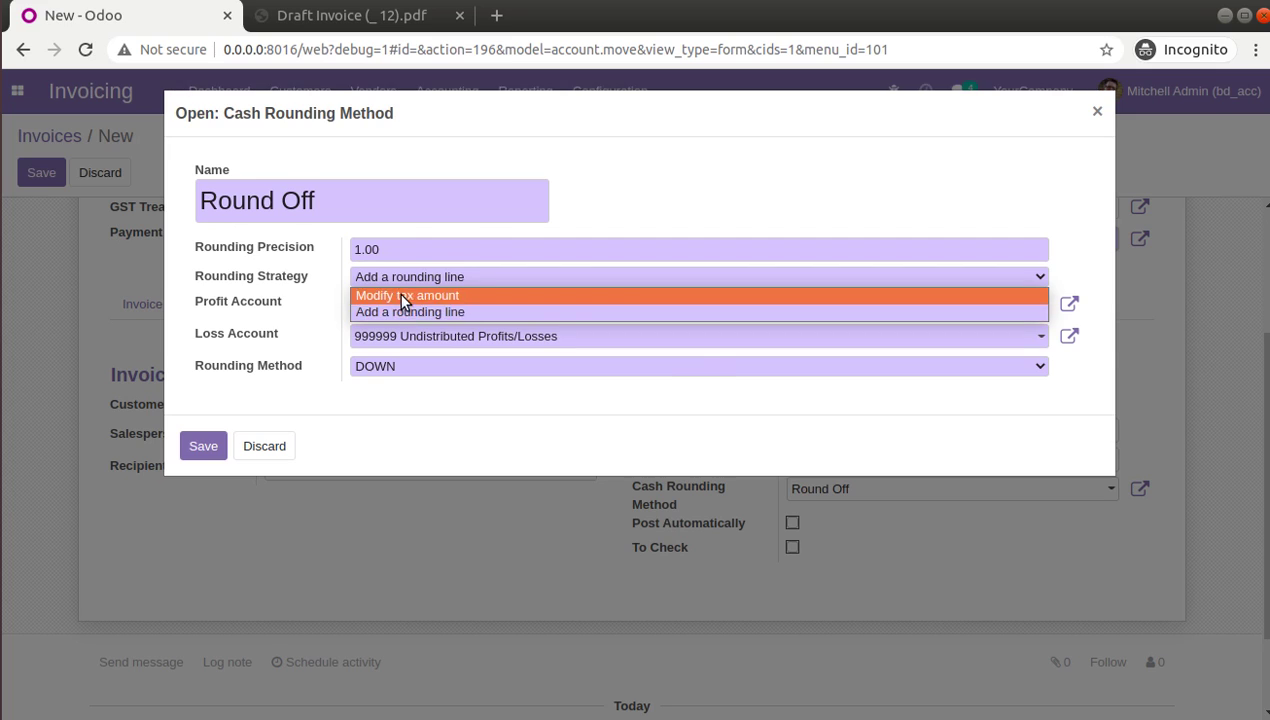
Change Round Off's rounding strategy to Modify tax amount, save it, and return to the invoice lines
click(399, 294)
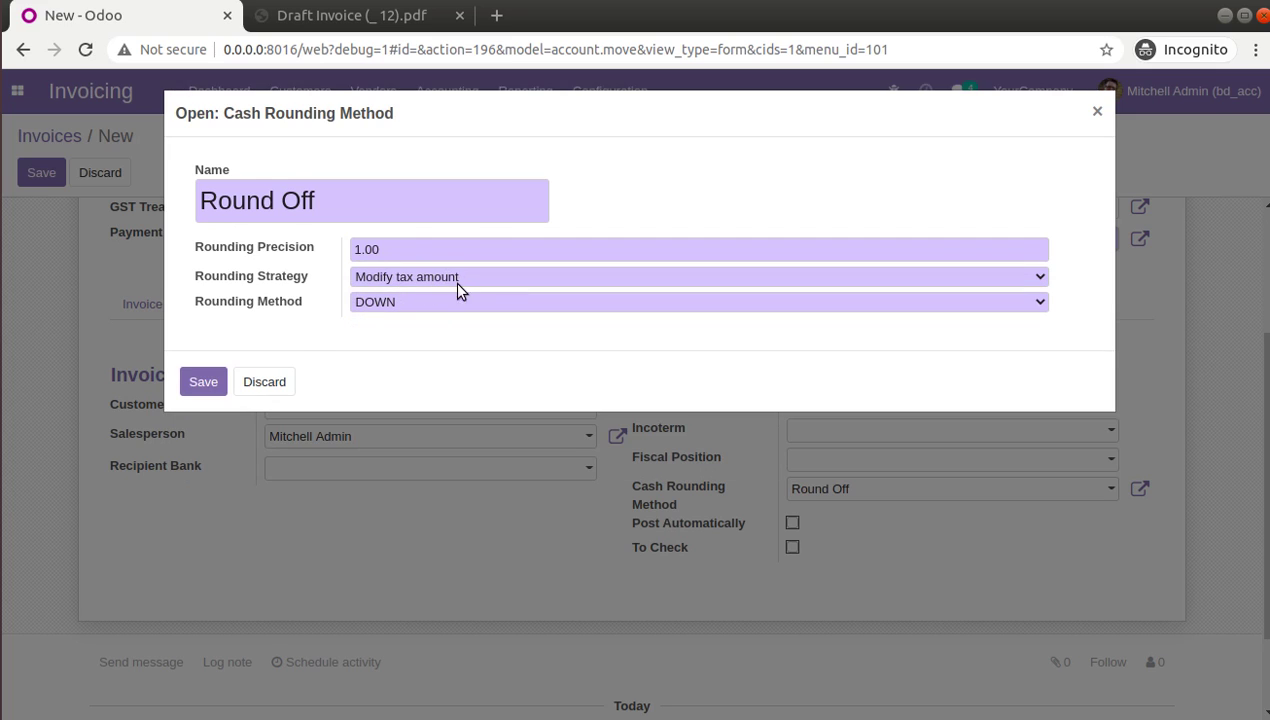
click(218, 380)
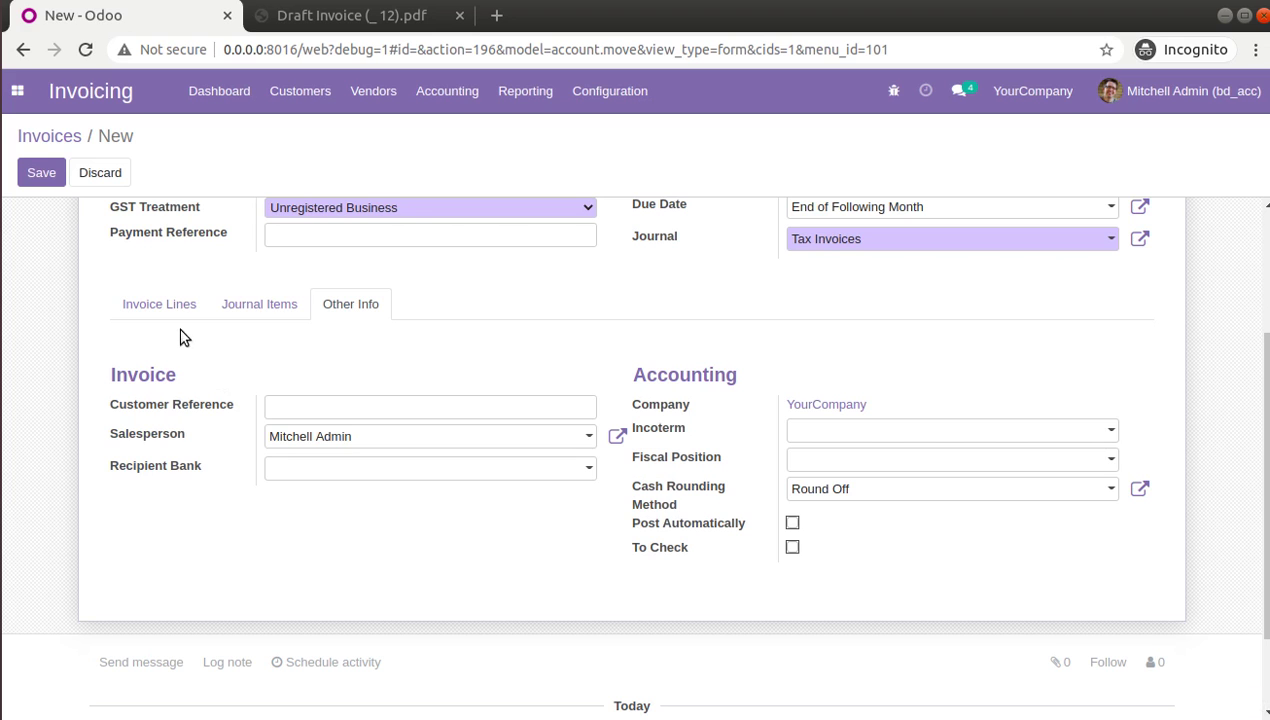
click(168, 306)
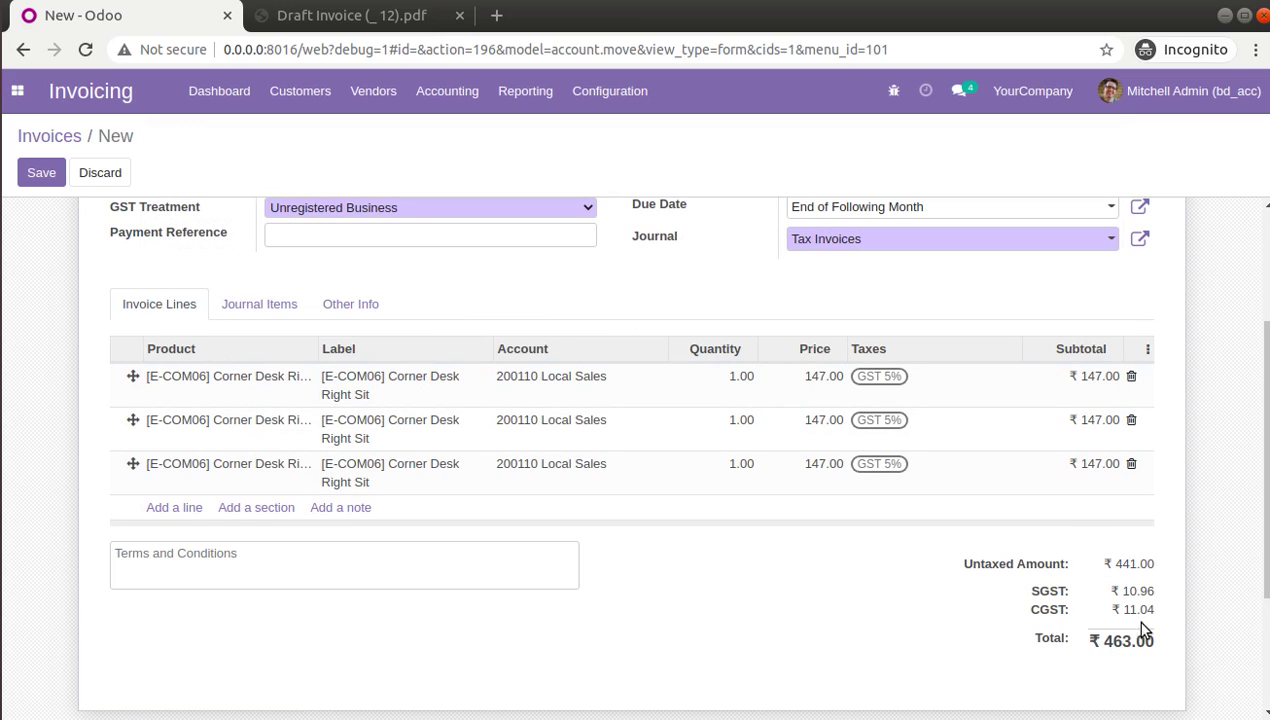
Check the invoice's journal items for the SGST rounding entry
click(358, 308)
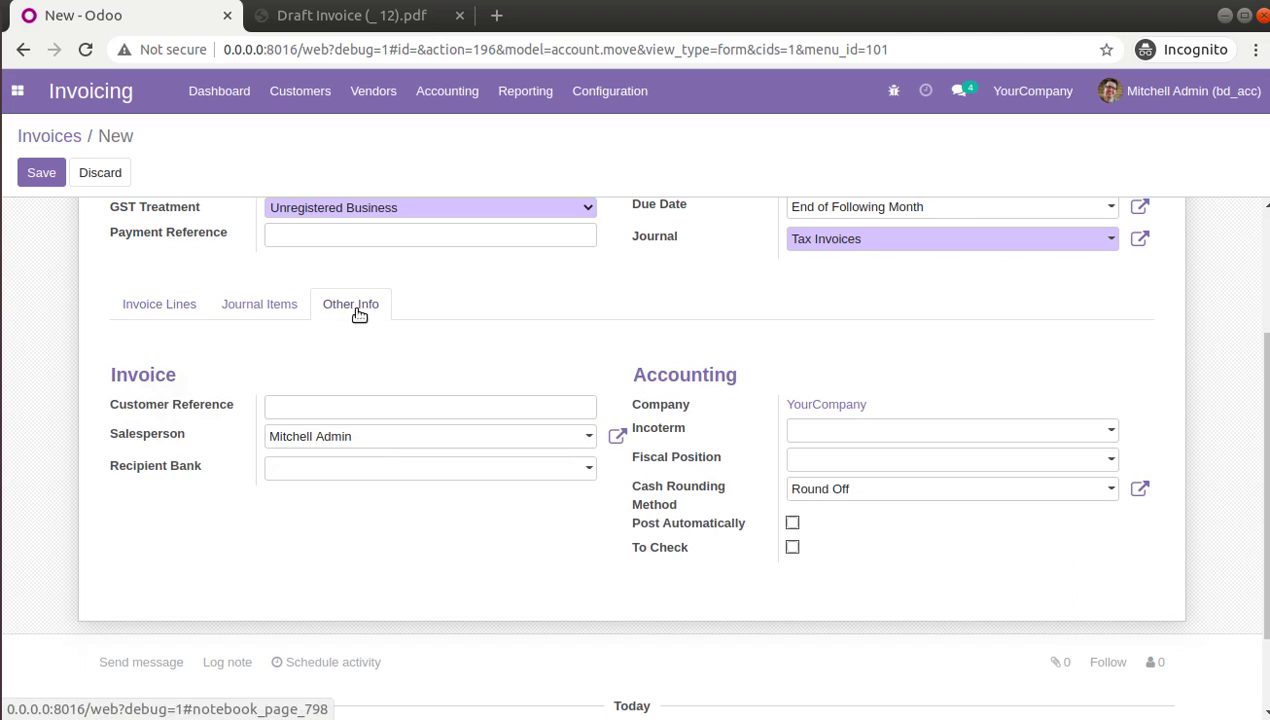
click(285, 317)
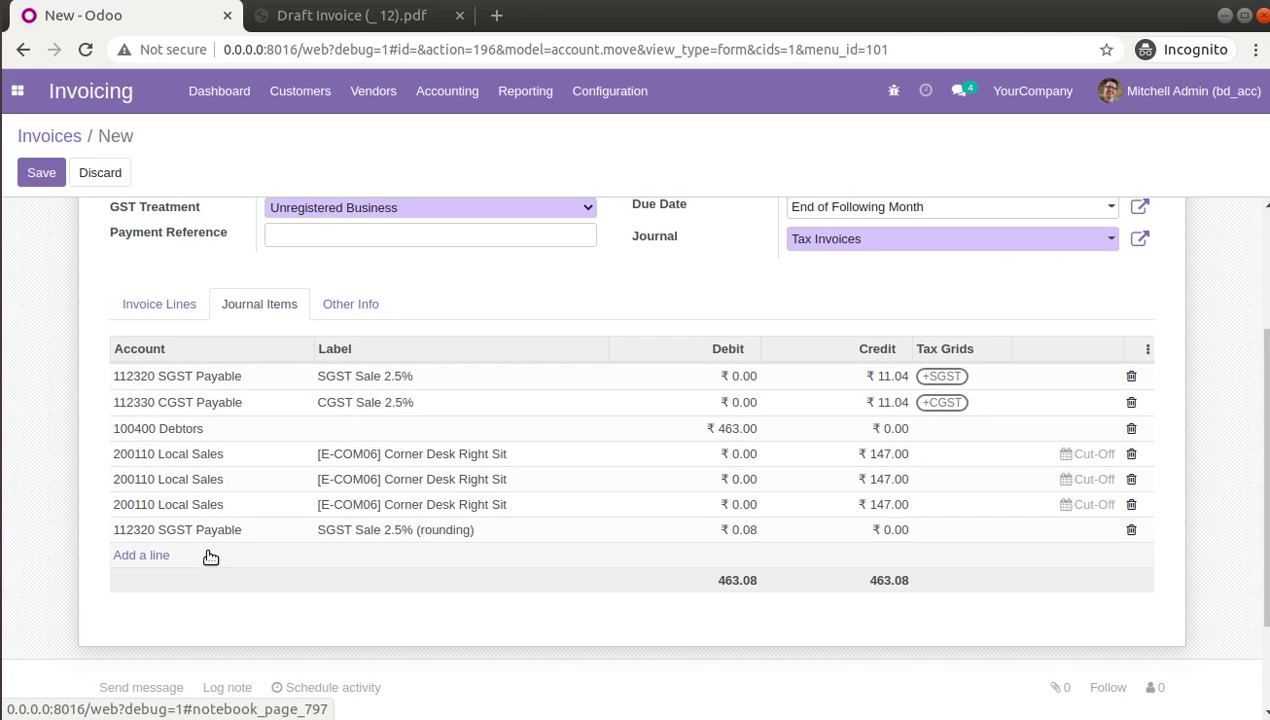
mouse_move(264, 547)
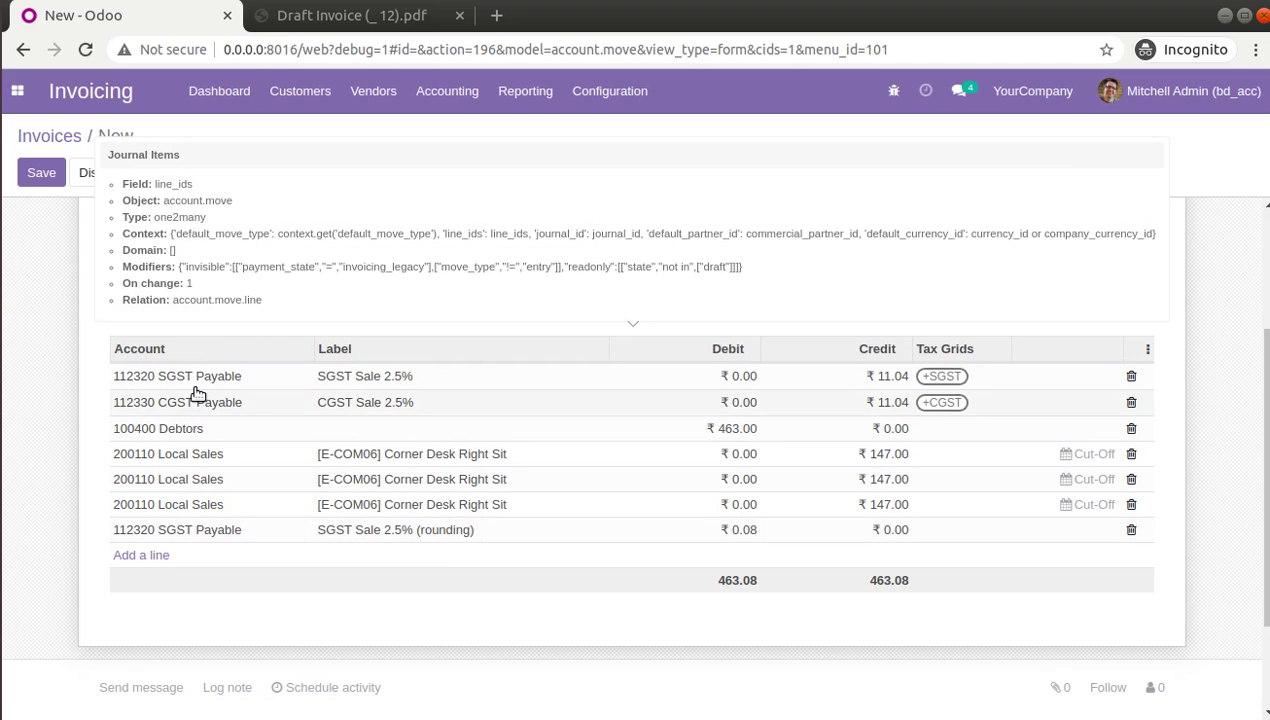
click(144, 304)
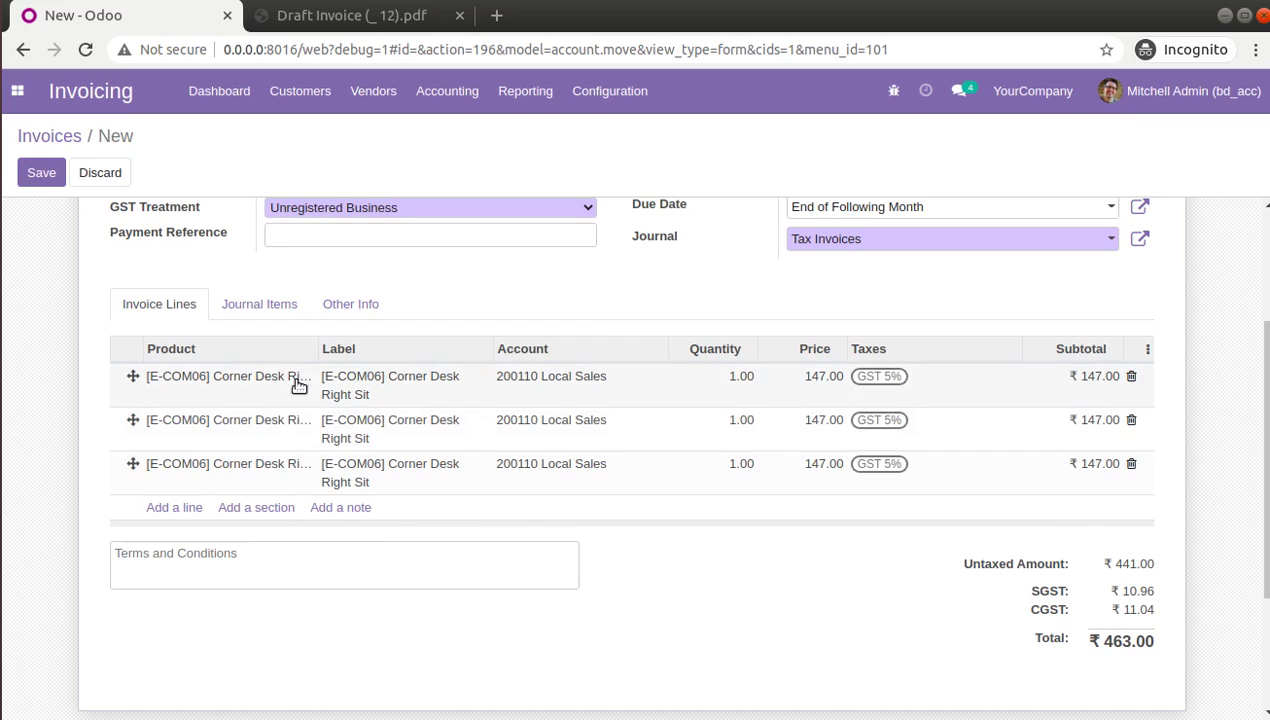
Add an [E-COM08] Storage Box line and save the invoice as a draft
mouse_move(275, 490)
click(175, 508)
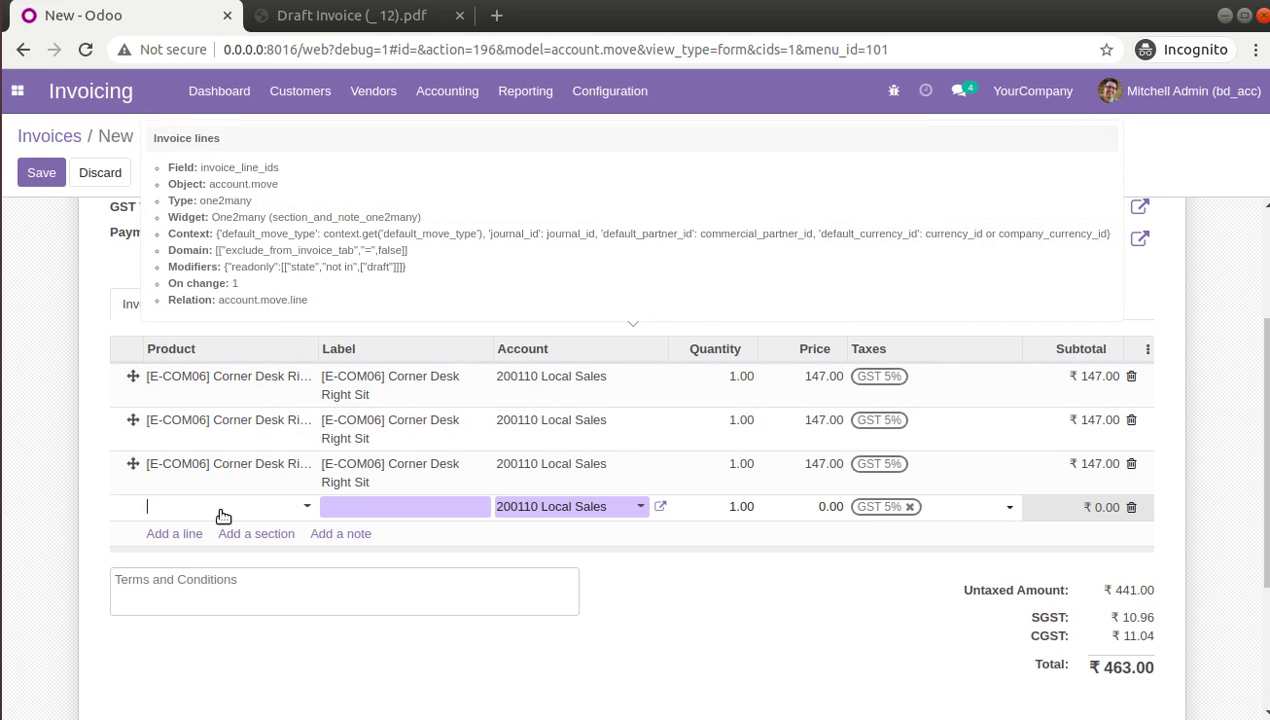
click(624, 322)
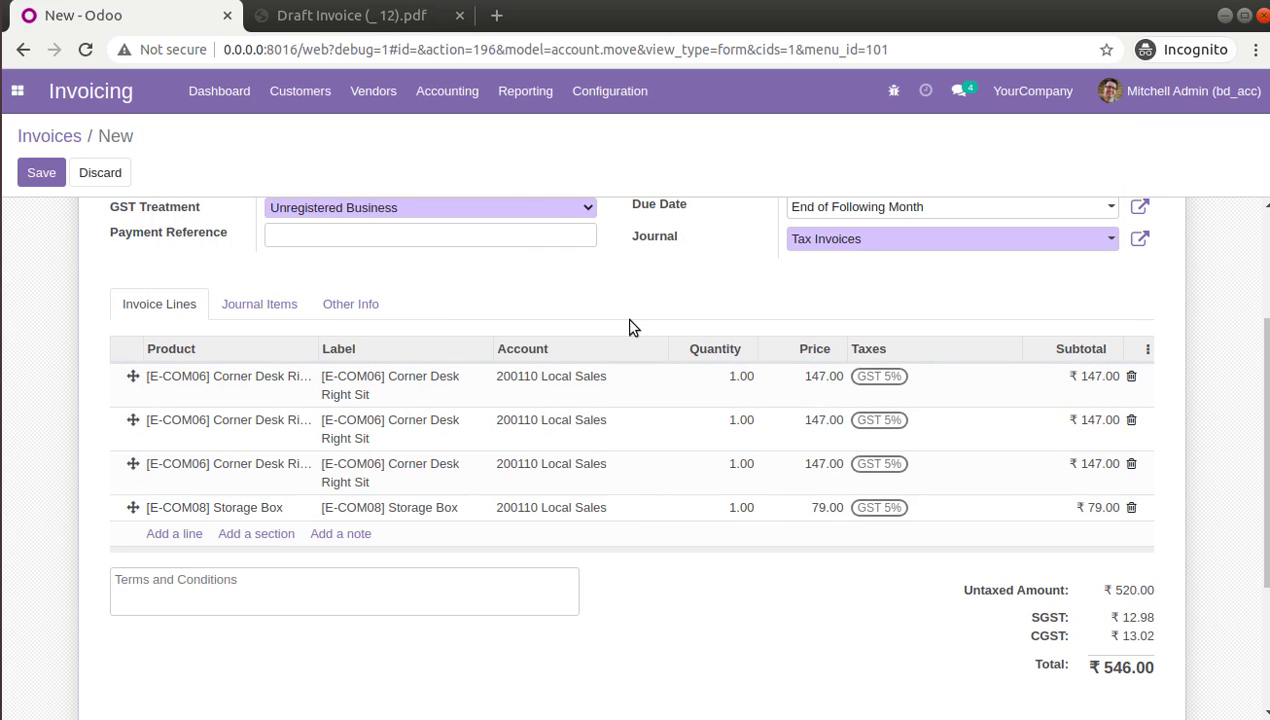
scroll(624, 317, up, 2)
scroll(703, 394, up, 1)
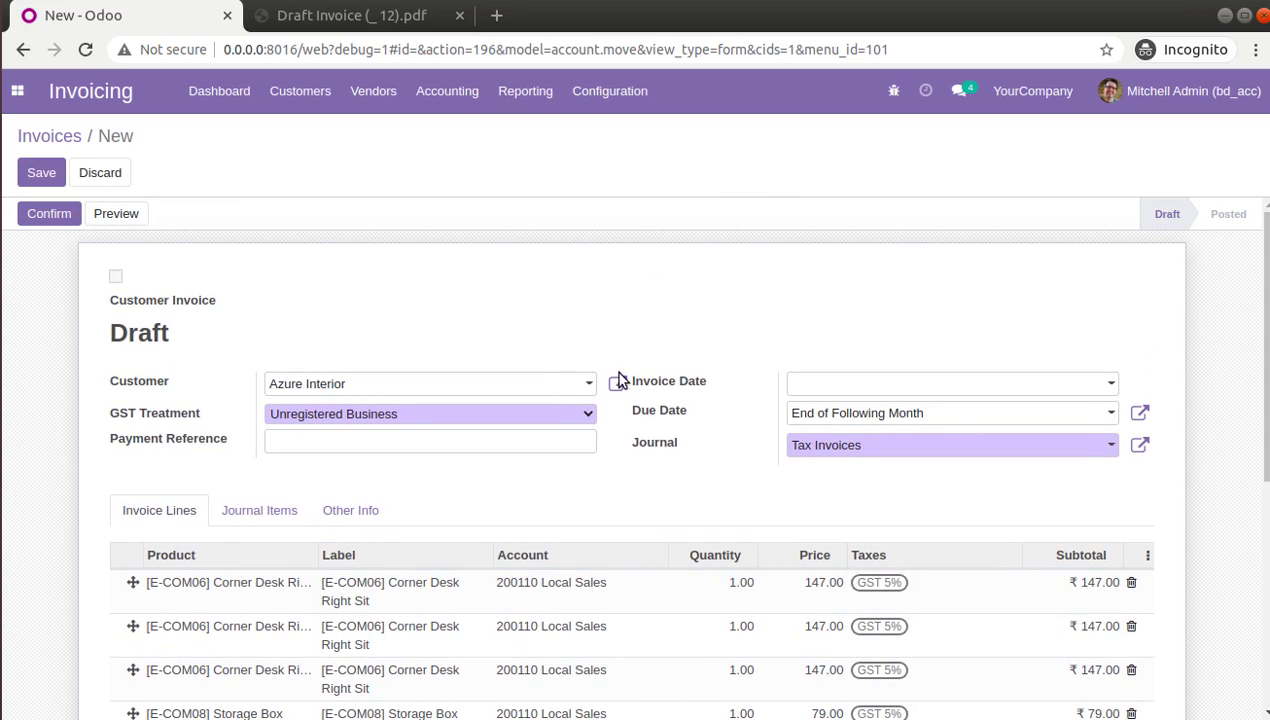
click(41, 176)
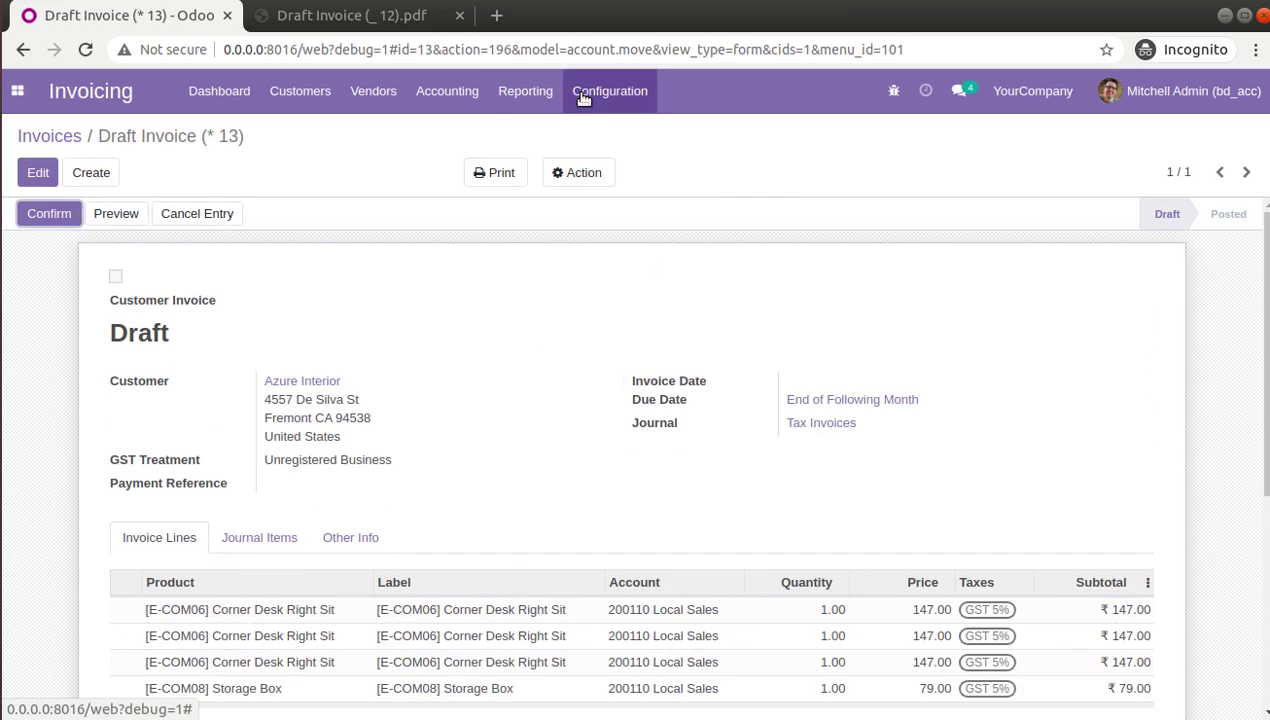
Open Invoicing Settings at the enabled Cash Rounding option and go to its Cash Roundings list
click(582, 97)
click(590, 132)
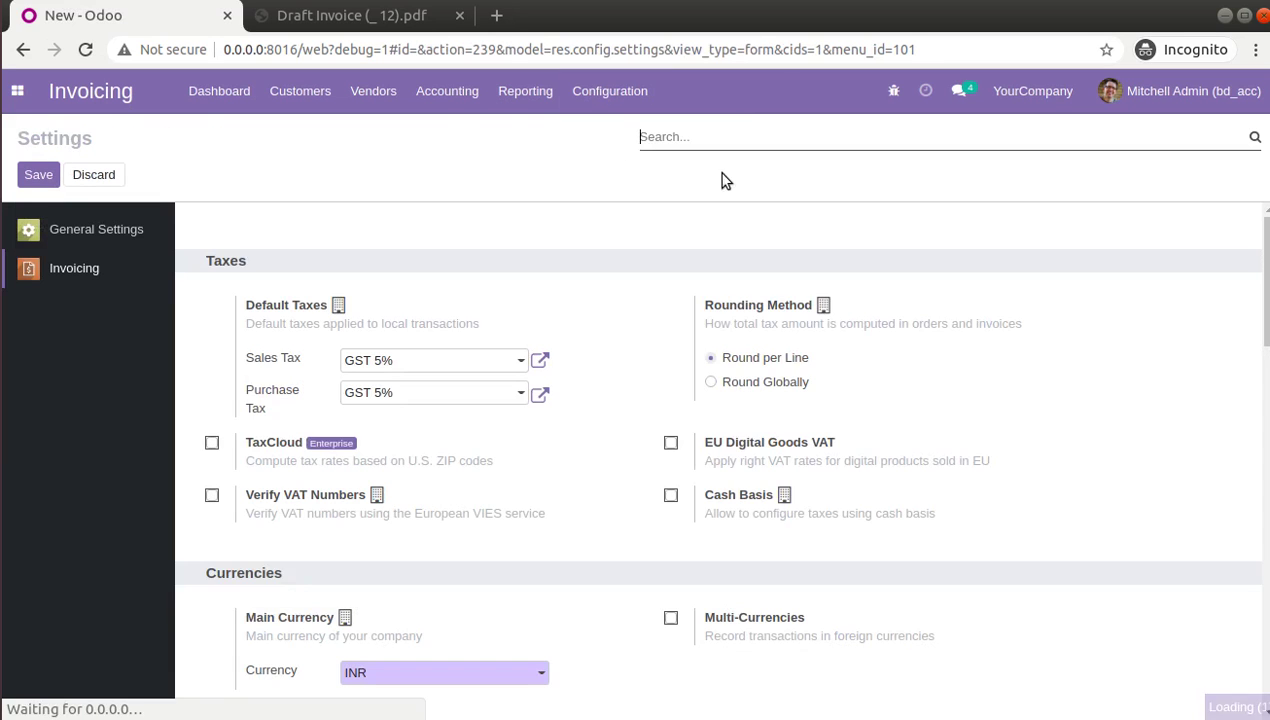
scroll(733, 493, down, 15)
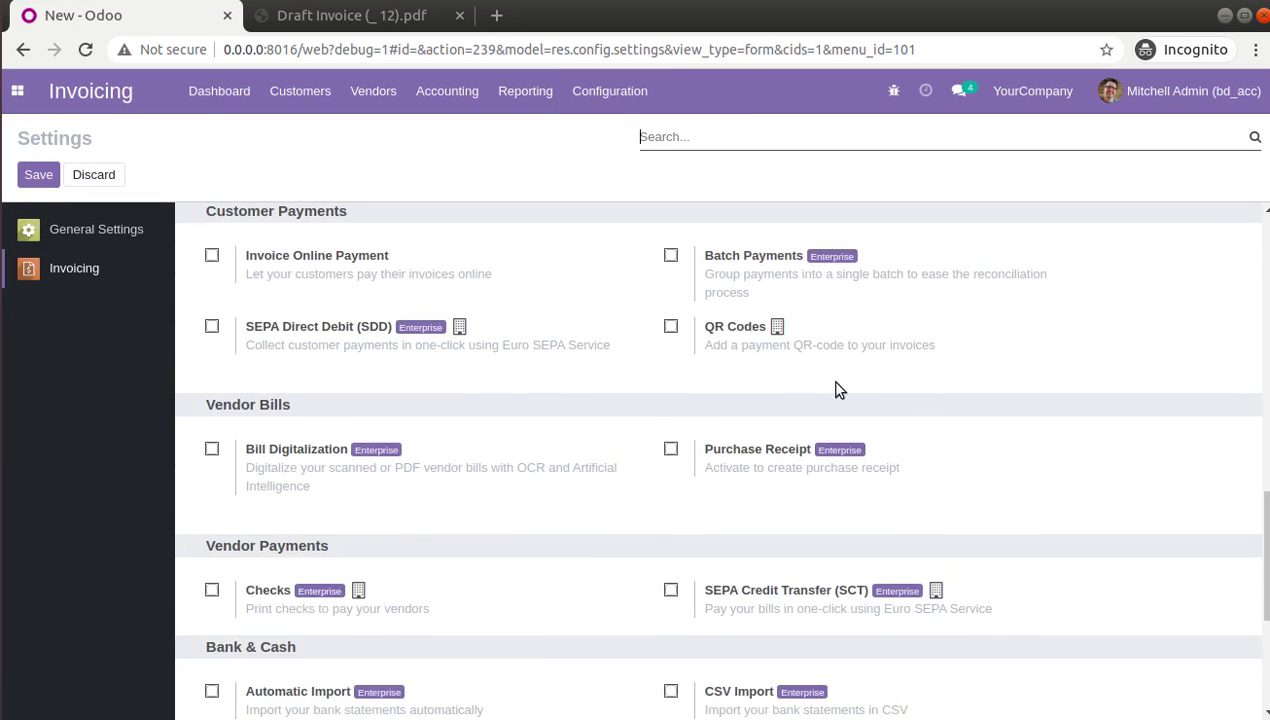
scroll(740, 470, down, 3)
scroll(749, 442, up, 3)
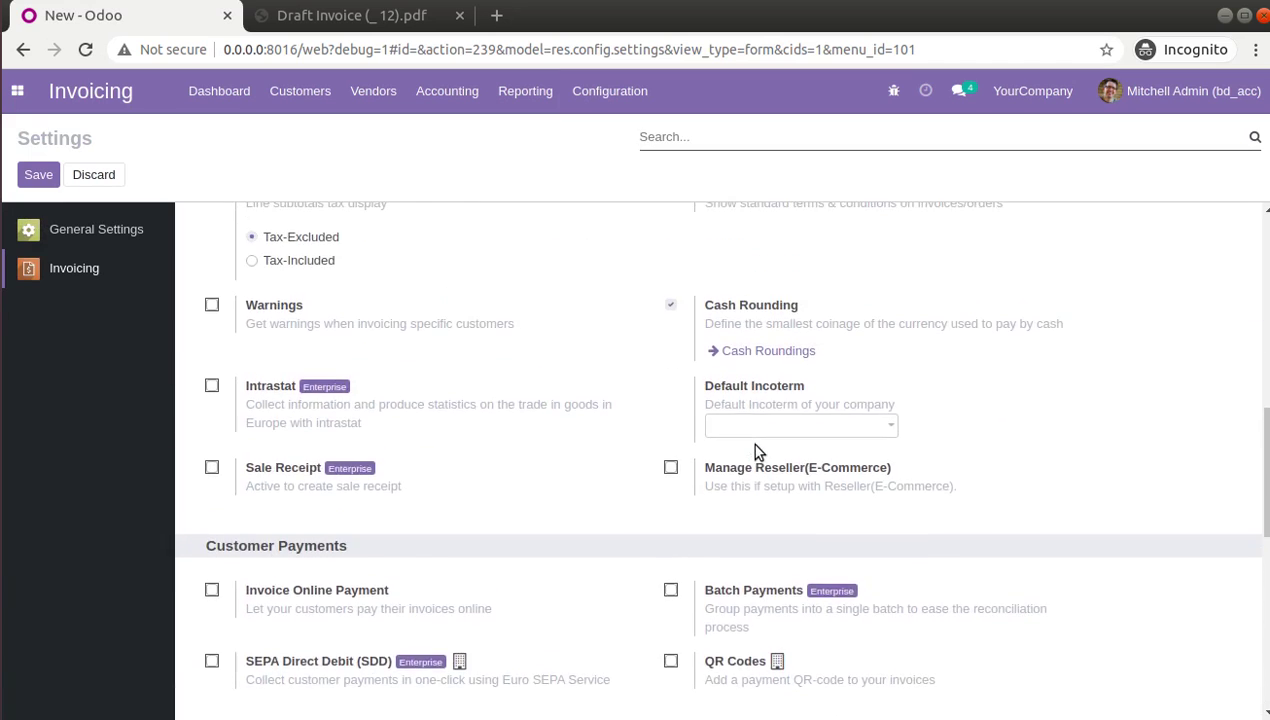
scroll(439, 360, up, 3)
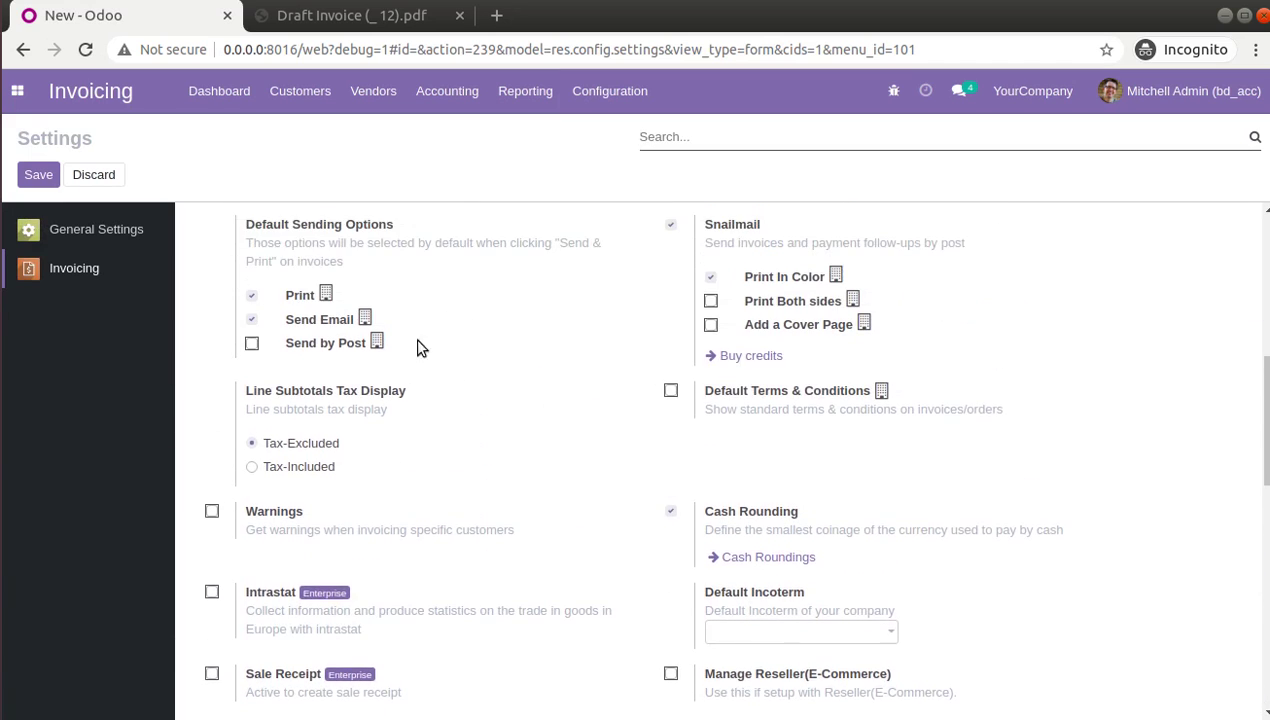
scroll(820, 378, down, 2)
scroll(818, 377, down, 2)
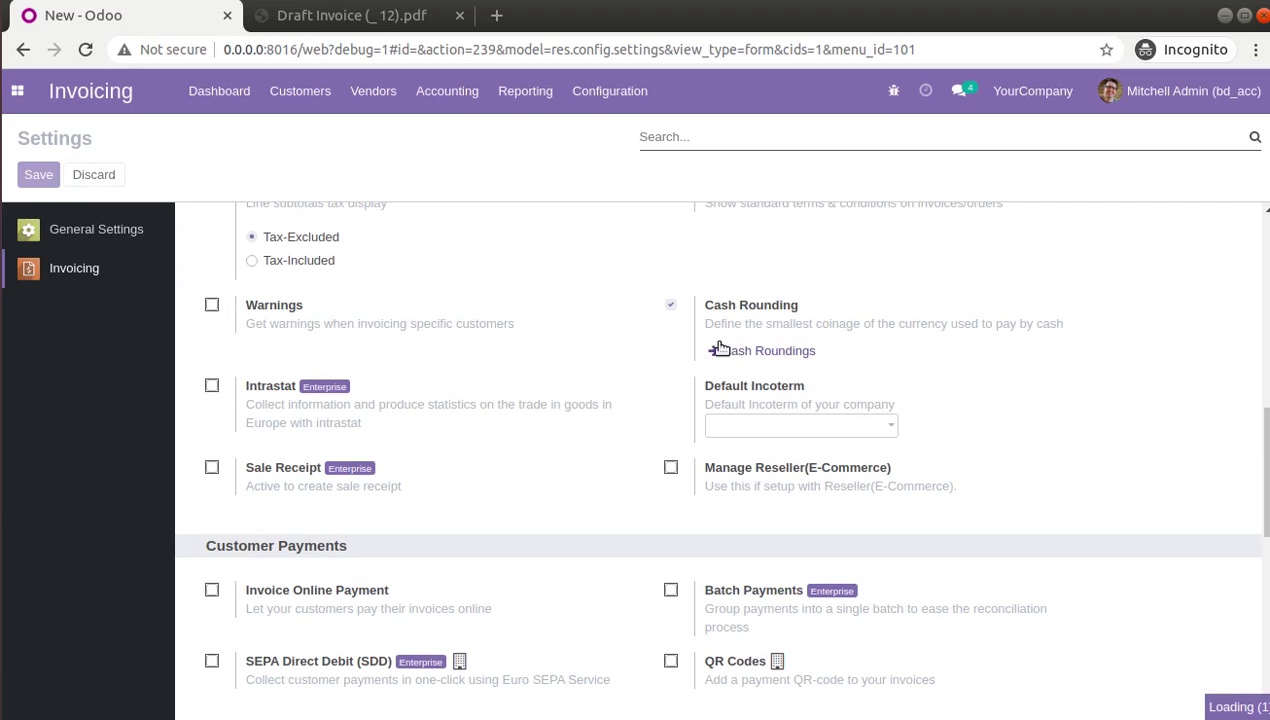
click(730, 350)
Open the Round Off record, now using Modify tax amount, in edit mode
click(170, 242)
click(40, 173)
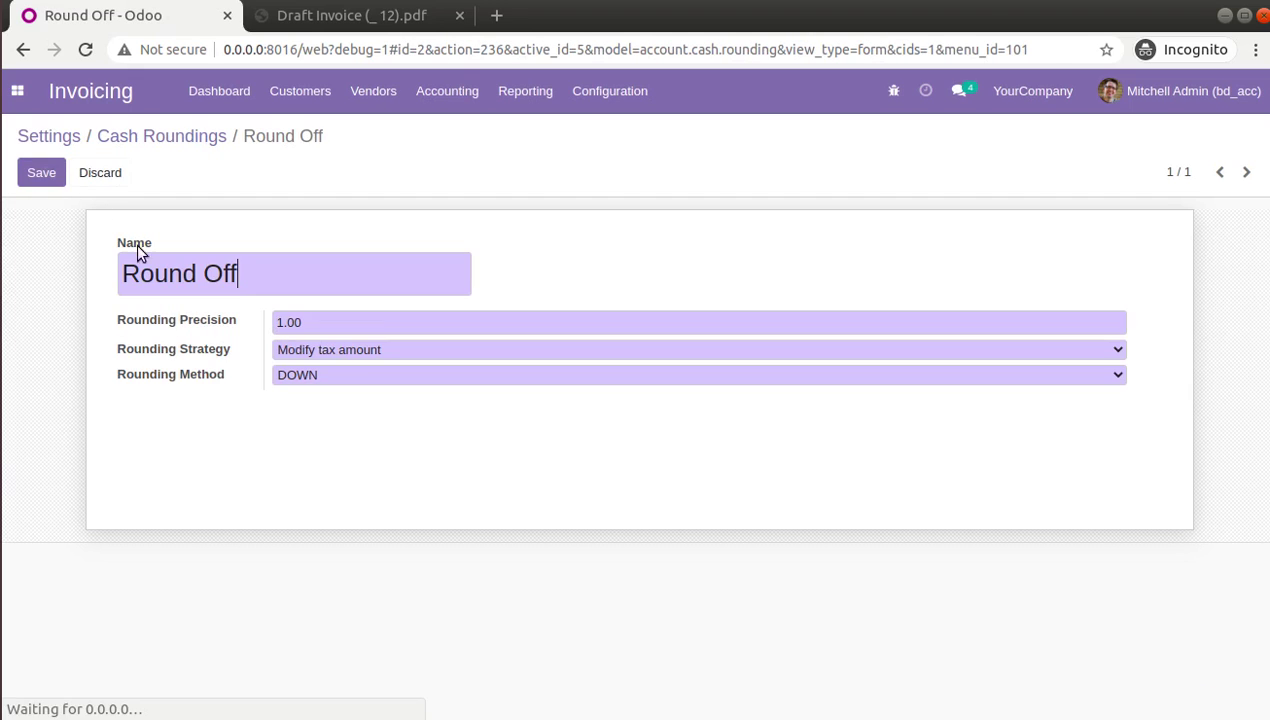